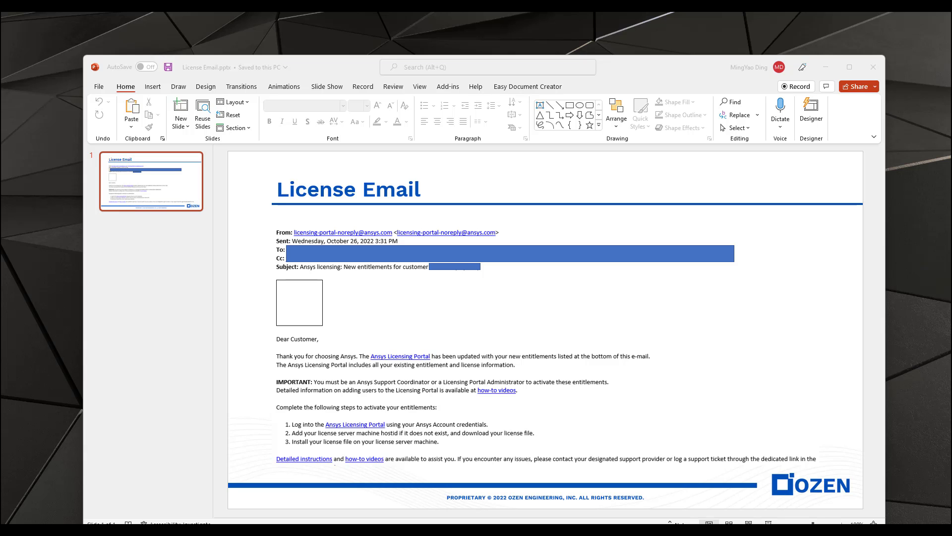
Switch to the browser showing the Ansys Licensing Portal, maximize its window and sign out of the current account.
key("alt+Tab")
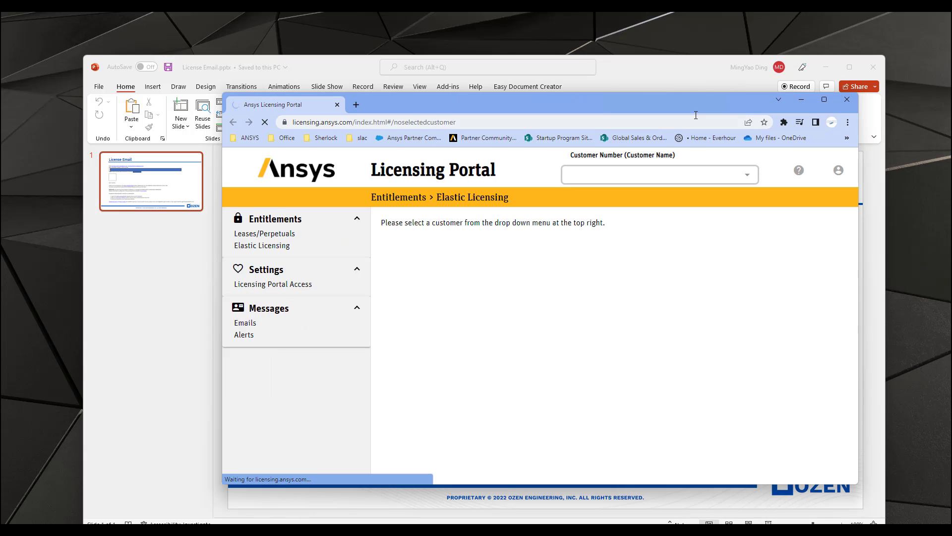
double_click(686, 103)
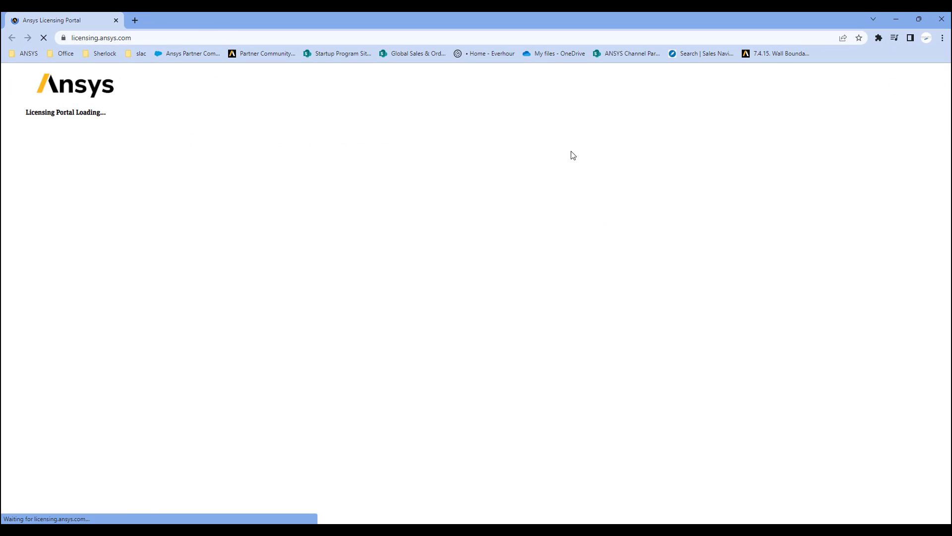
left_click(932, 93)
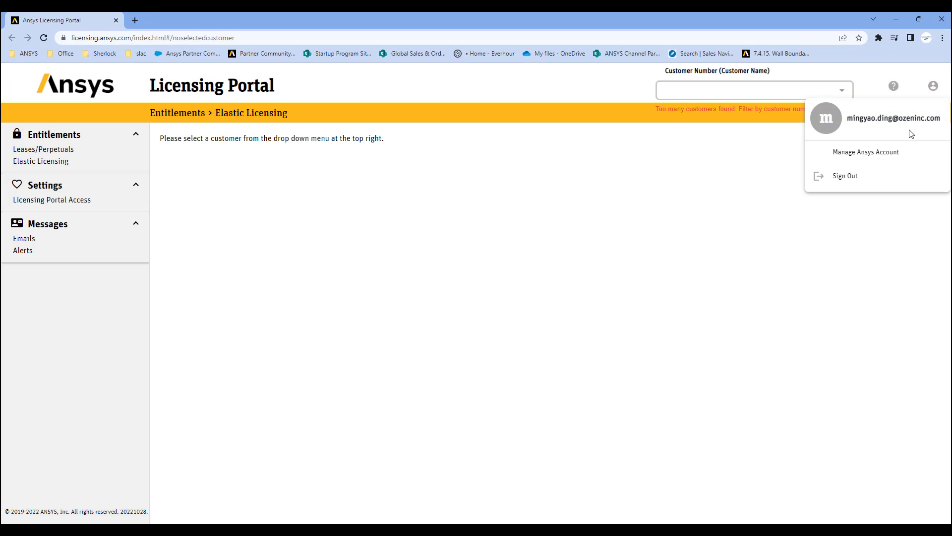
left_click(855, 177)
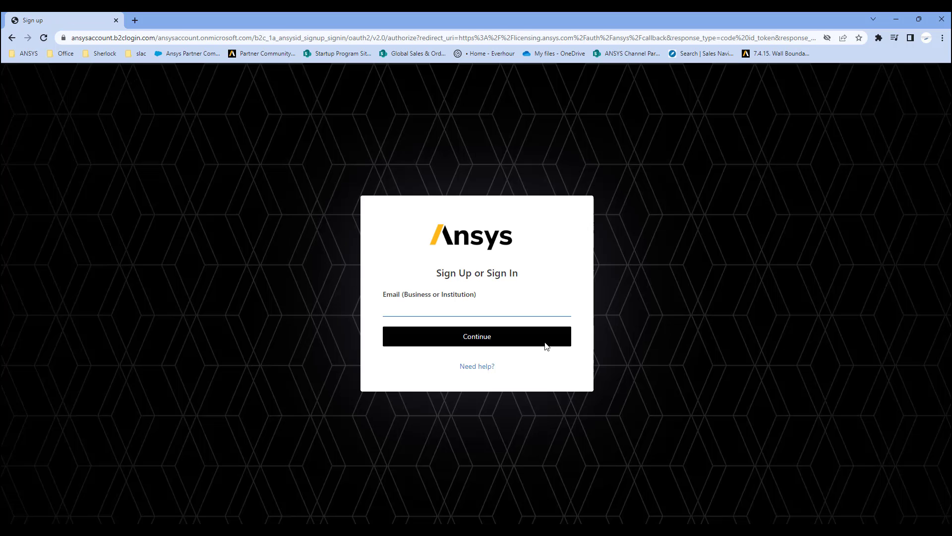
Sign in to the Ansys account with the saved business e-mail and account password.
left_click(474, 310)
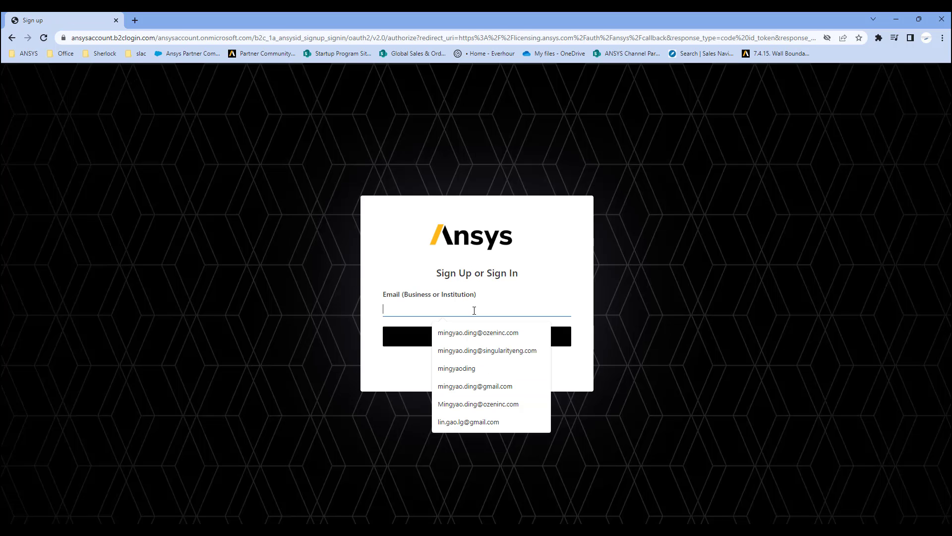
left_click(454, 335)
left_click(454, 339)
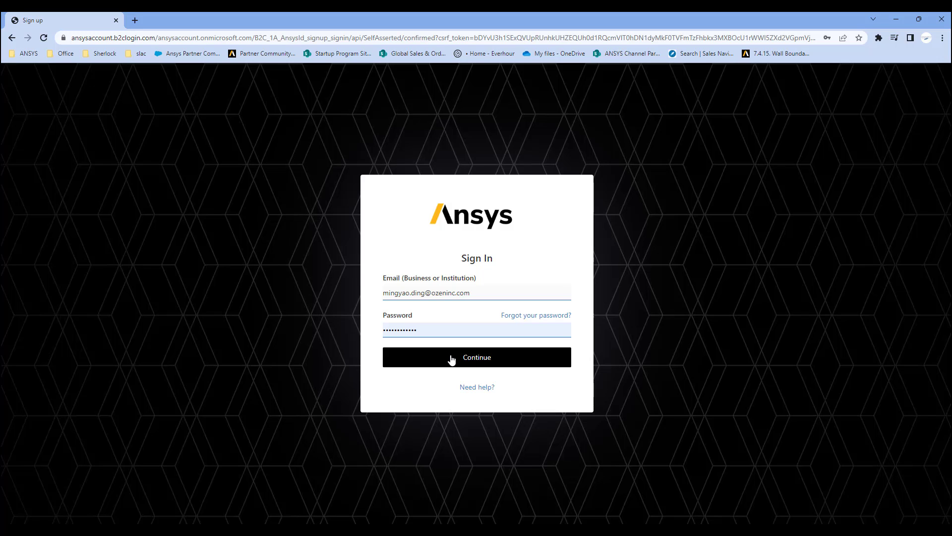
left_click(452, 360)
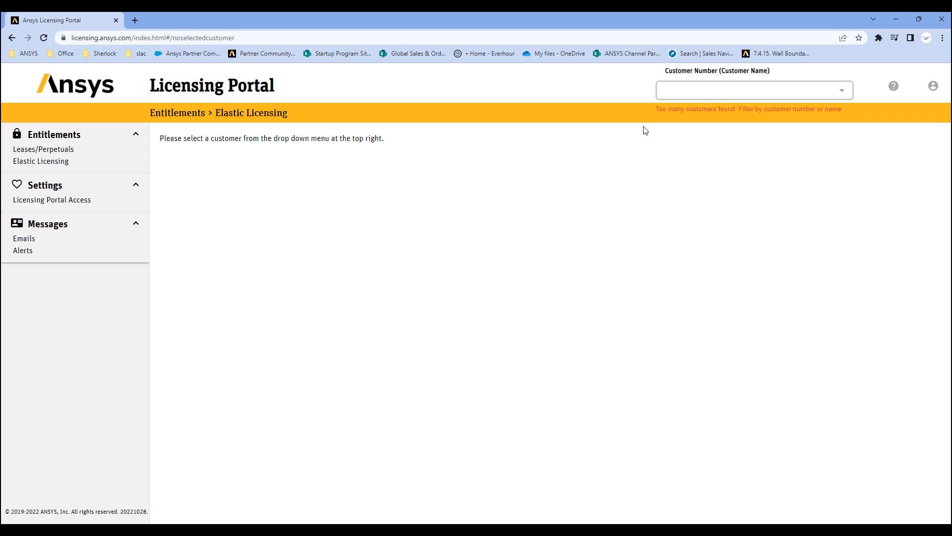
Filter the portal's customers by "ozen" and select Ozen Engineering Inc.
left_click(704, 96)
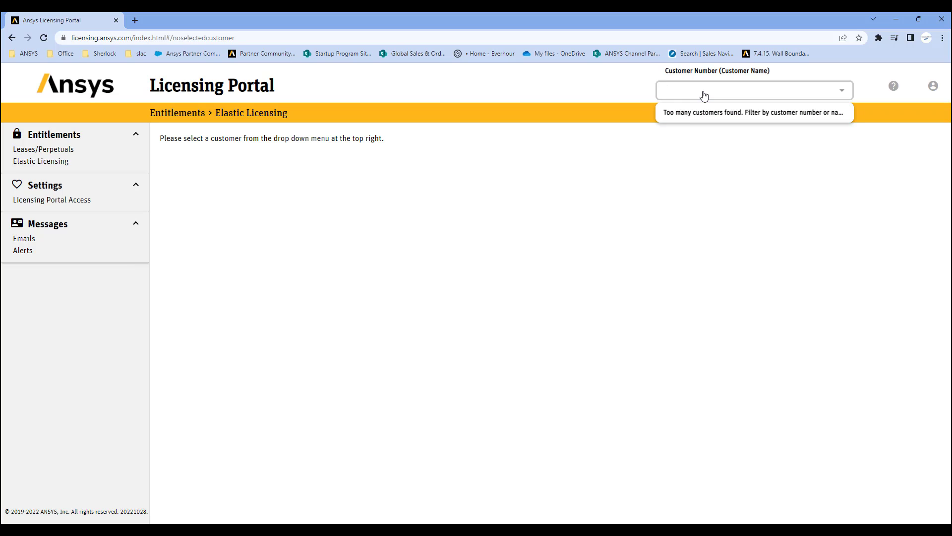
type("0")
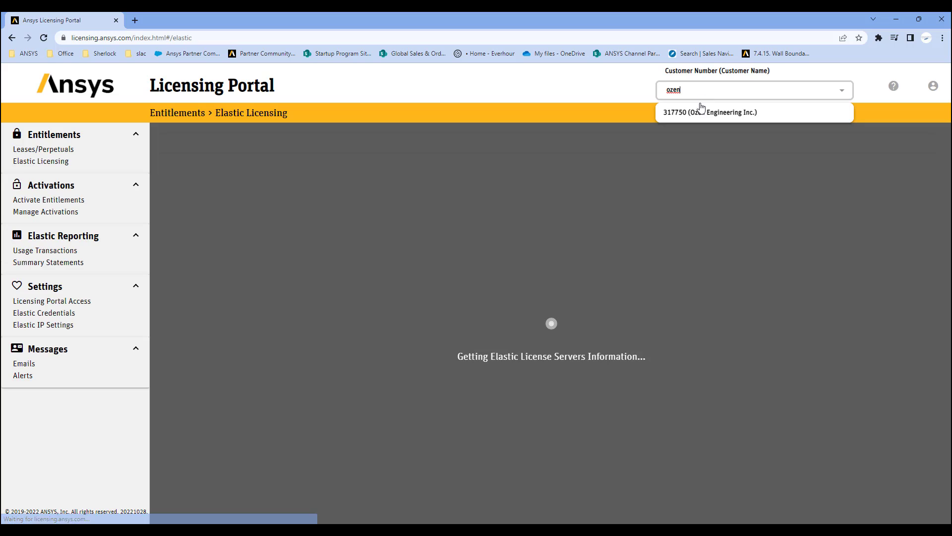
left_click(701, 109)
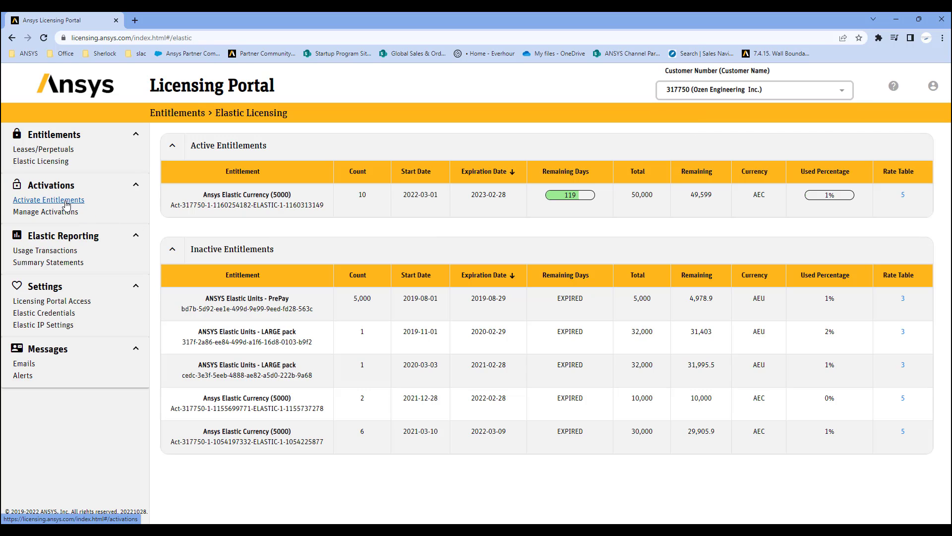
Go to the Activate Entitlements page and choose OZEN-Training01 as the host ID.
left_click(48, 199)
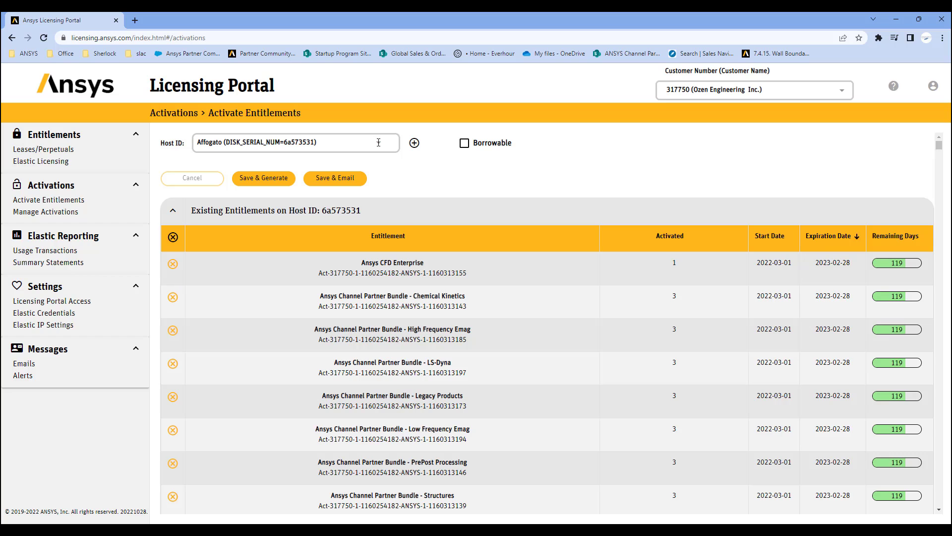
left_click(379, 143)
scroll(354, 208, "down", 3)
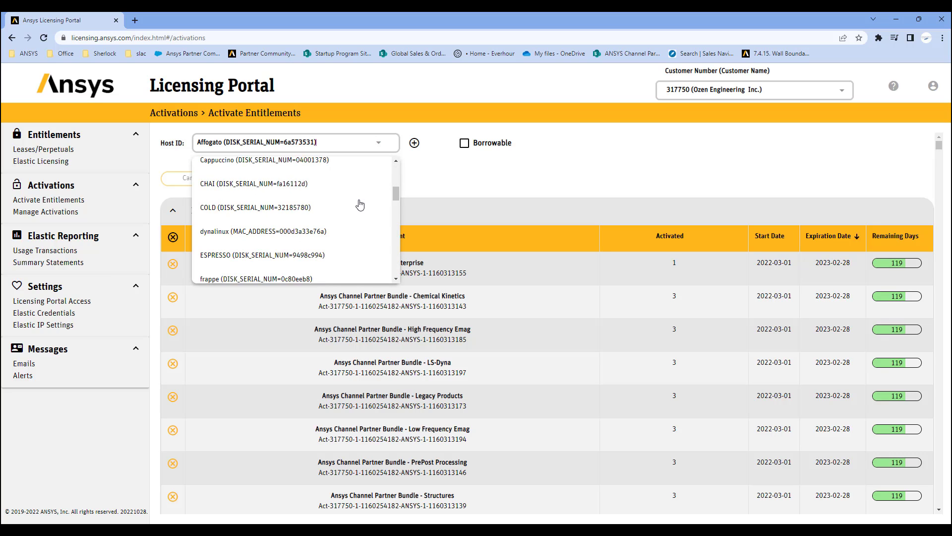
scroll(350, 216, "down", 5)
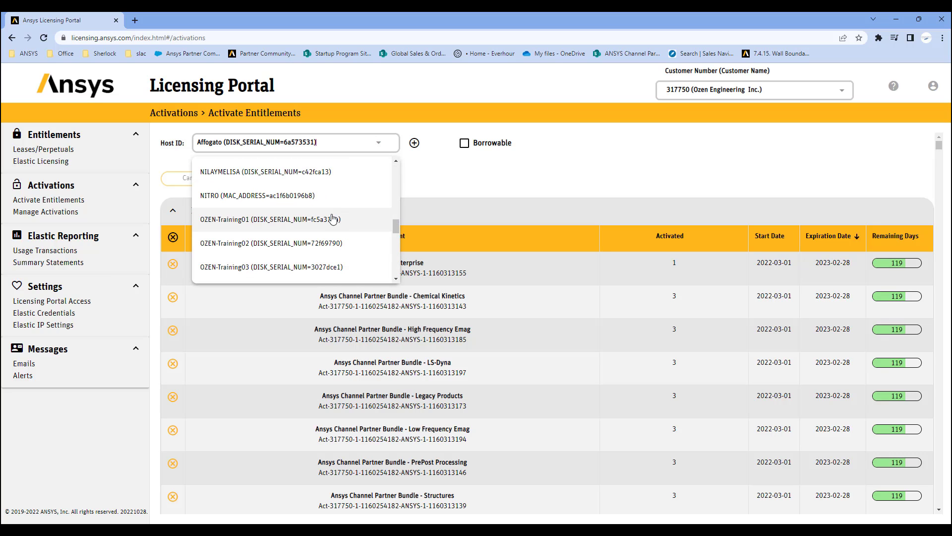
left_click(284, 220)
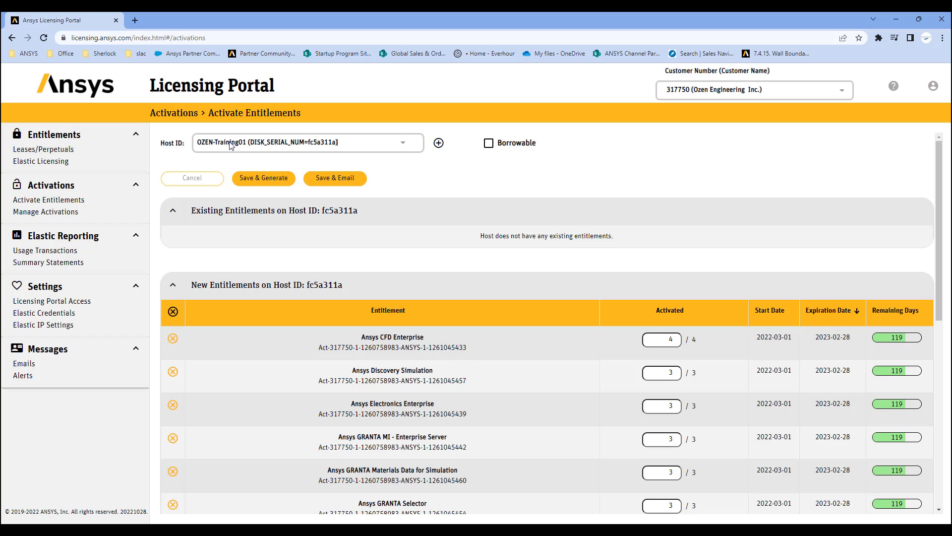
Review the new entitlements for the selected host, then save them and generate the license file.
scroll(611, 349, "down", 5)
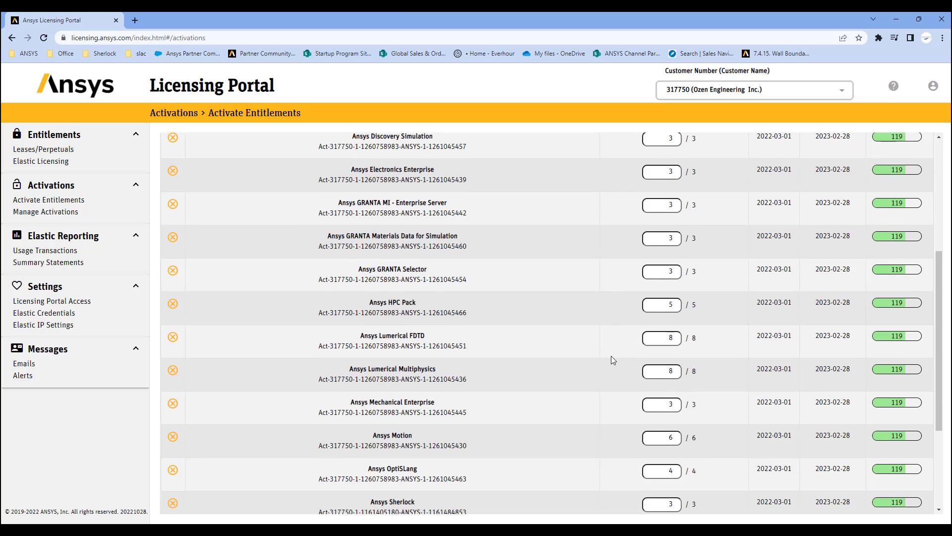
scroll(611, 356, "down", 3)
scroll(611, 356, "up", 10)
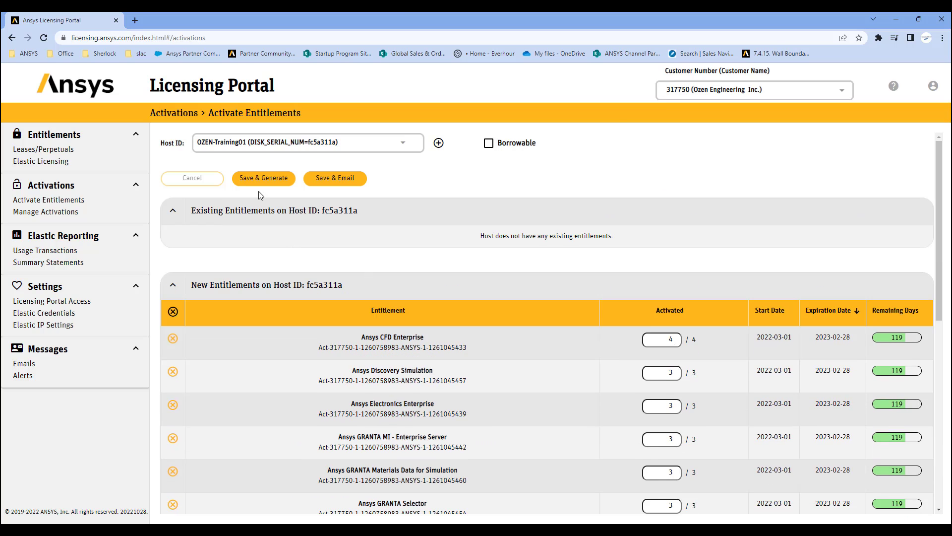
left_click(262, 179)
left_click(513, 446)
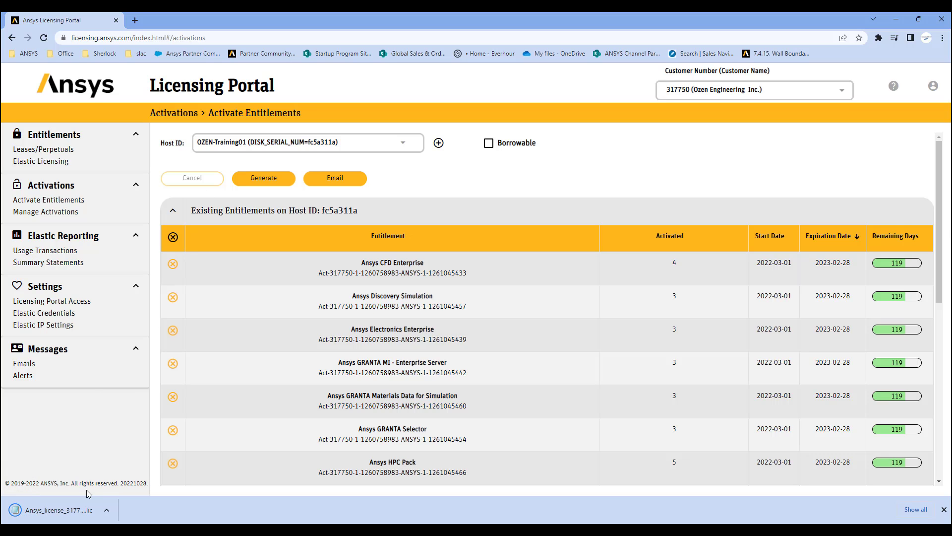
Open the downloaded license file from the Downloads folder and examine the host name and disk serial entry in its SERVER line.
left_click(109, 511)
left_click(130, 475)
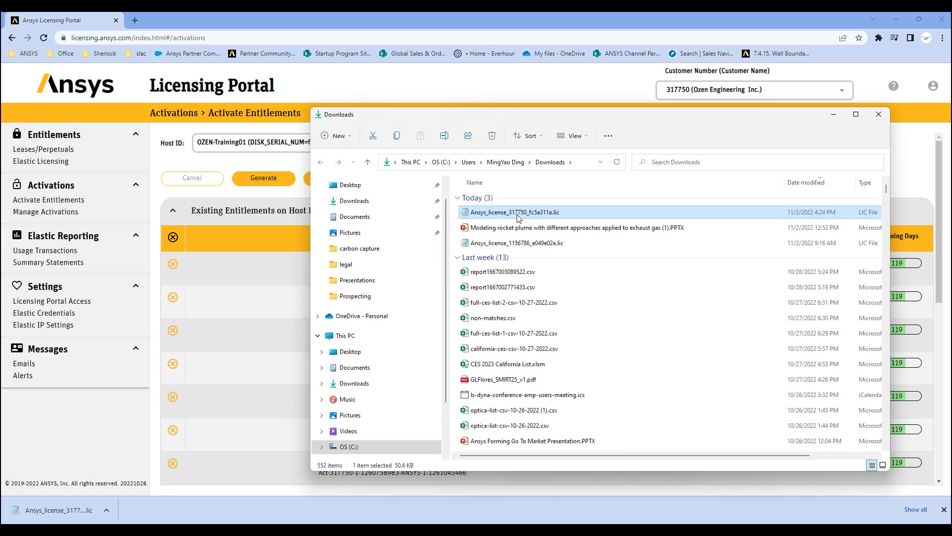
double_click(518, 215)
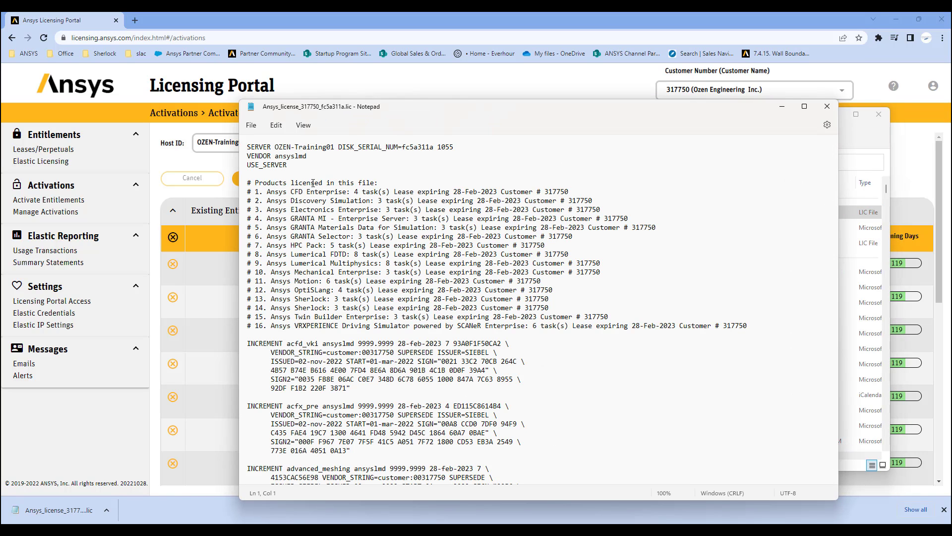
left_click_drag(277, 151, 364, 149)
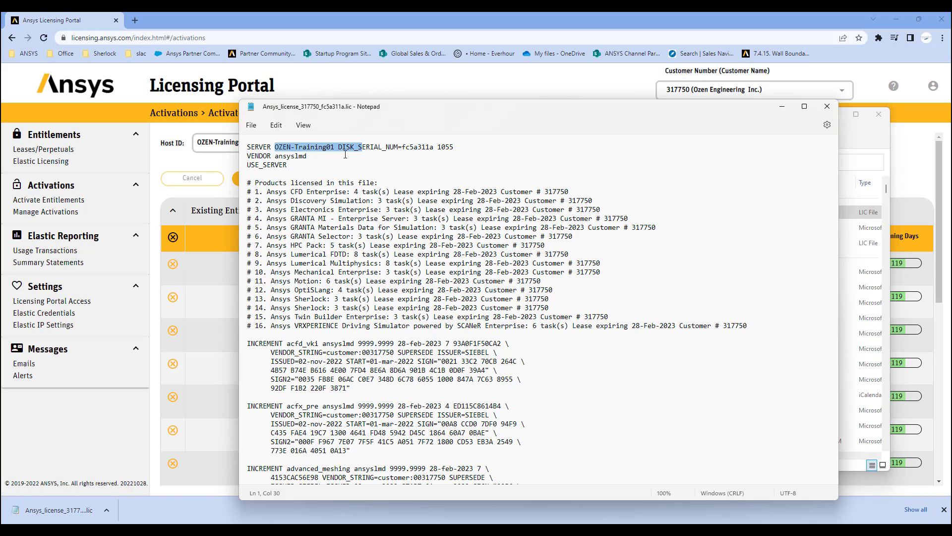
left_click(292, 147)
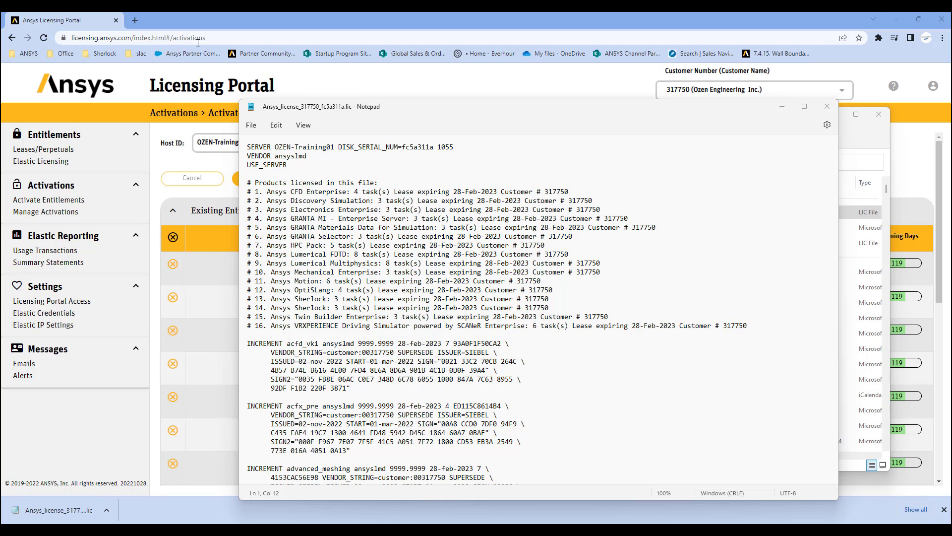
Load support.ansys.com in a new browser tab and go to the Current Release downloads.
left_click(135, 21)
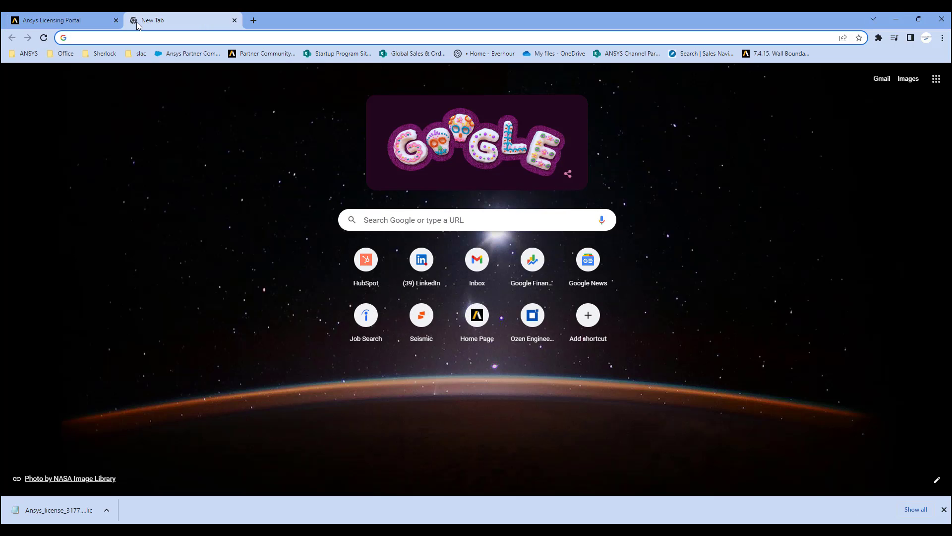
type("sup")
key("Return")
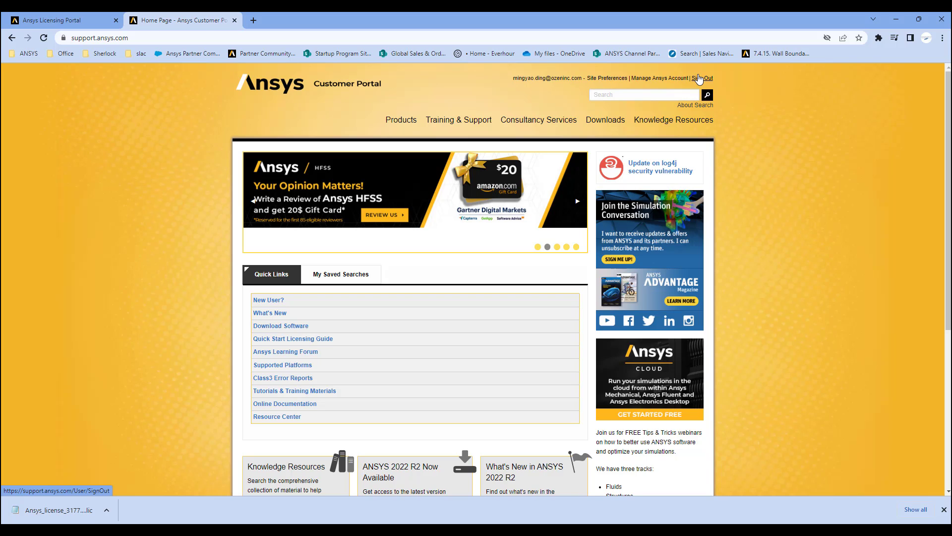
mouse_move(606, 120)
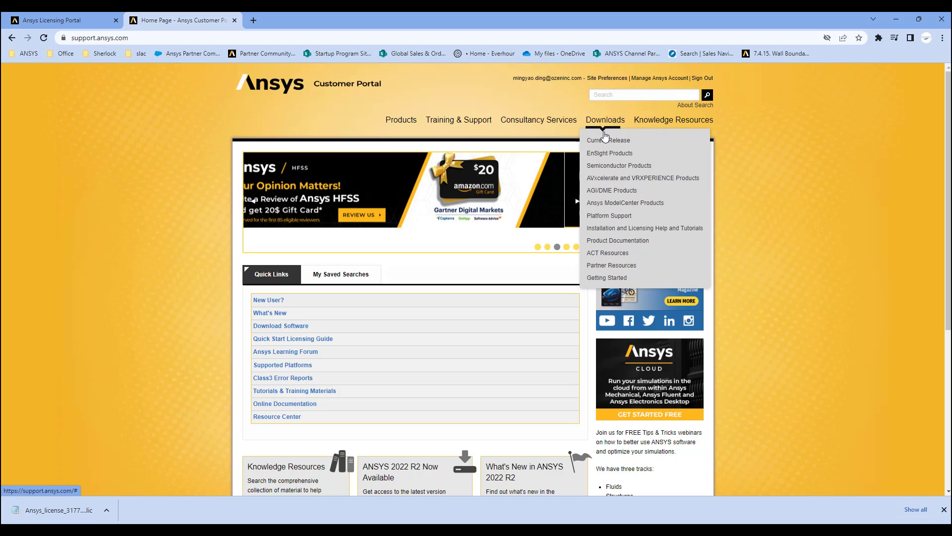
left_click(607, 141)
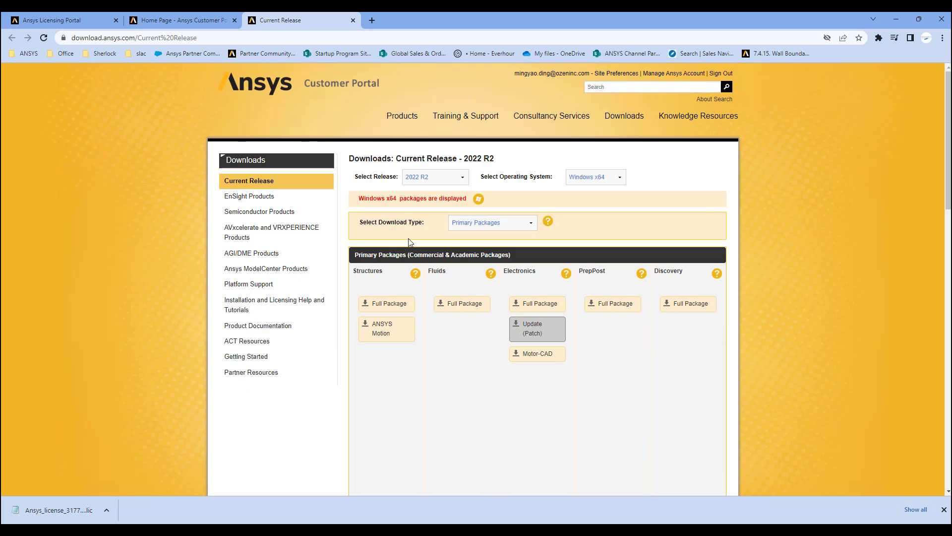
Download the full ANSYS License Manager package for 2022 R2 on Windows x64 from the Tools section.
scroll(462, 268, "down", 15)
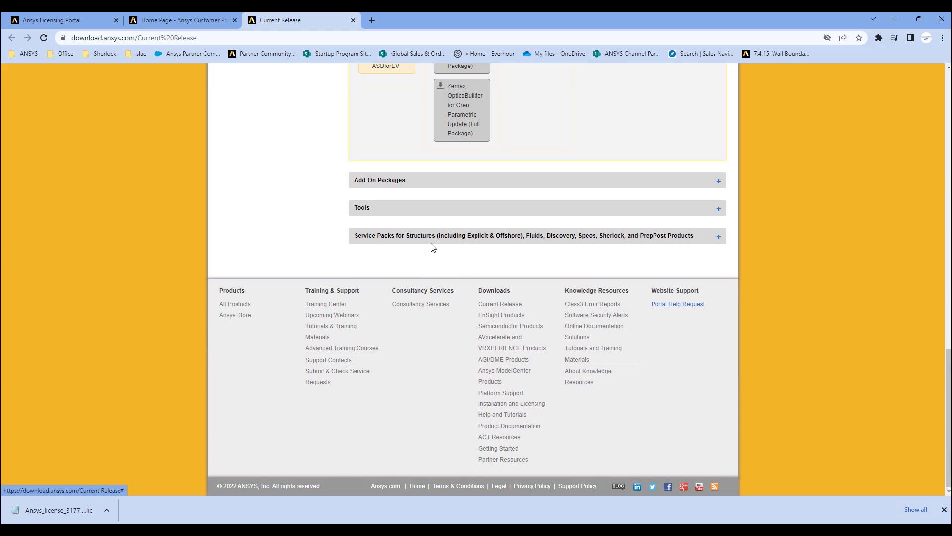
left_click(404, 213)
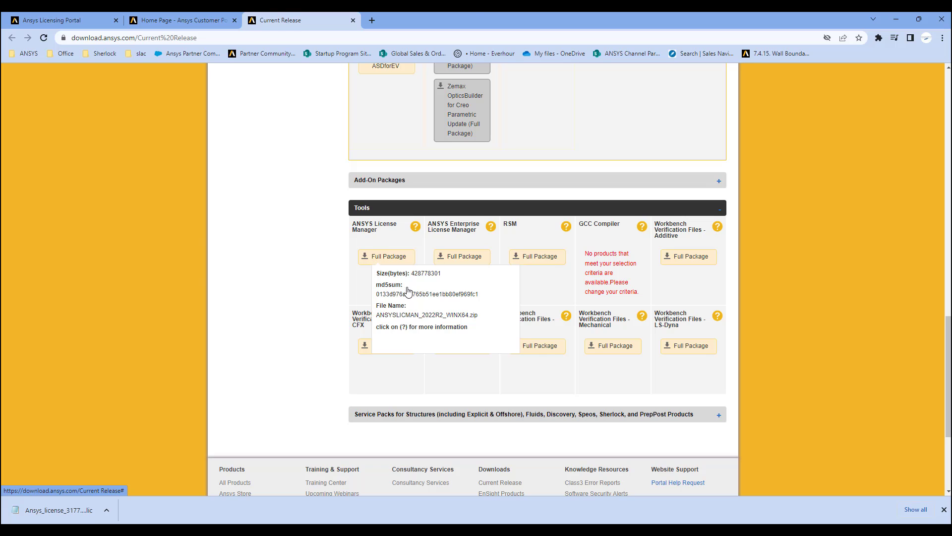
left_click(375, 263)
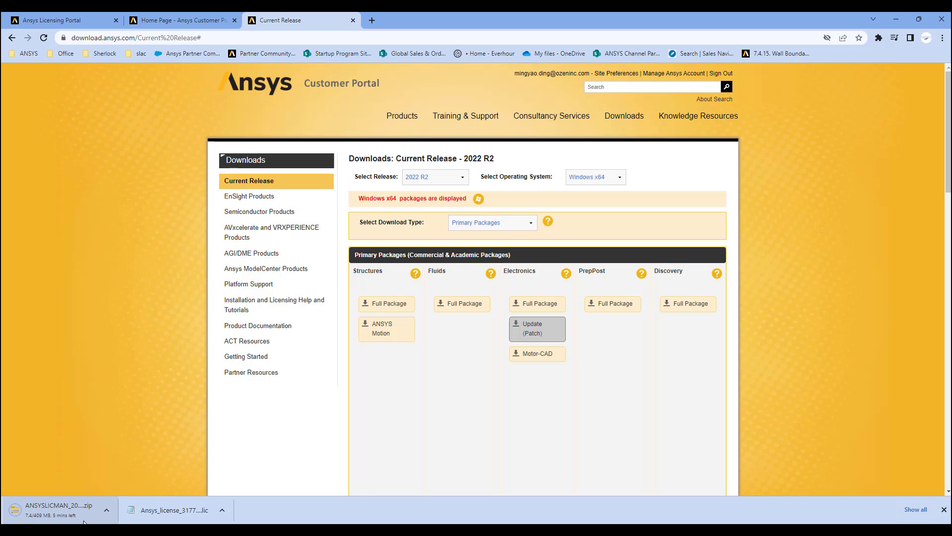
Browse the installer packages in the software\2022 folder on the Extreme SSD (F:) drive, then move the File Explorer window out of view.
mouse_move(619, 530)
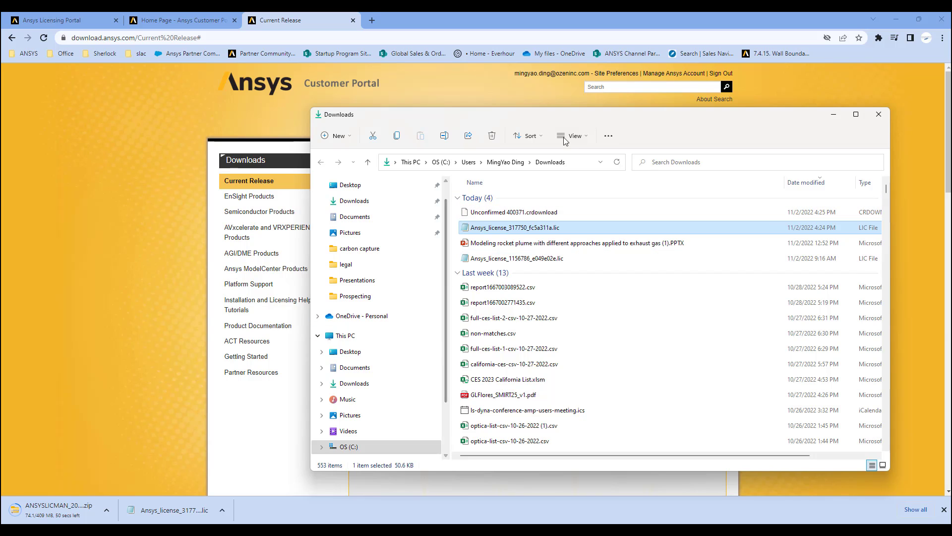
scroll(360, 397, "down", 2)
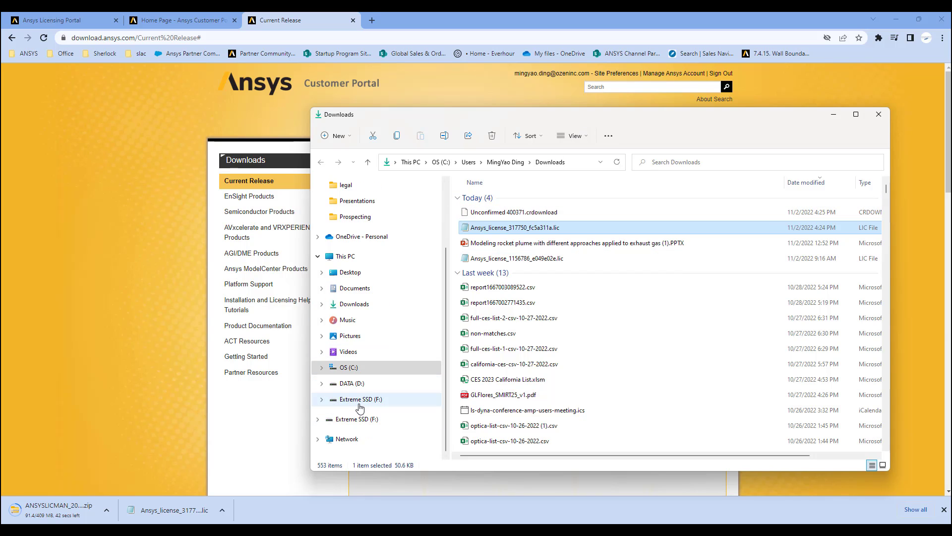
left_click(359, 402)
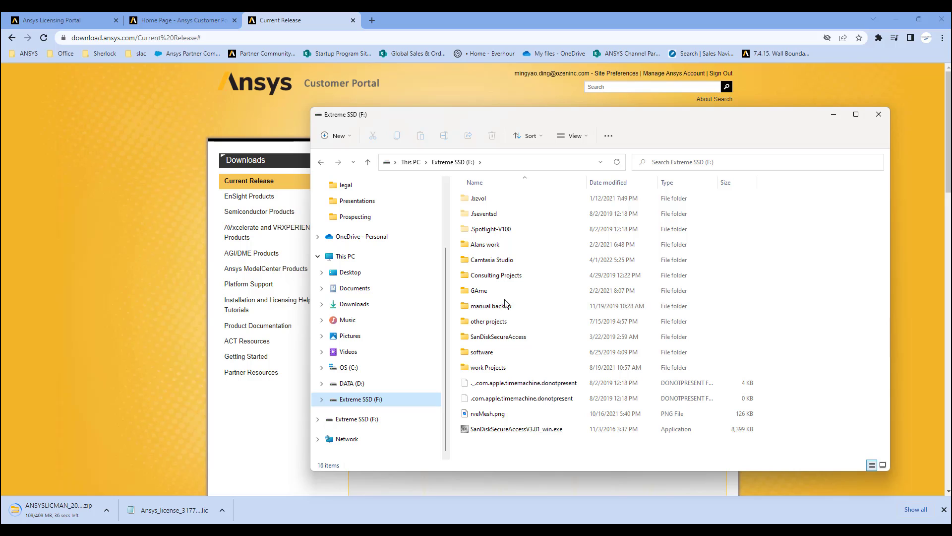
left_click(493, 354)
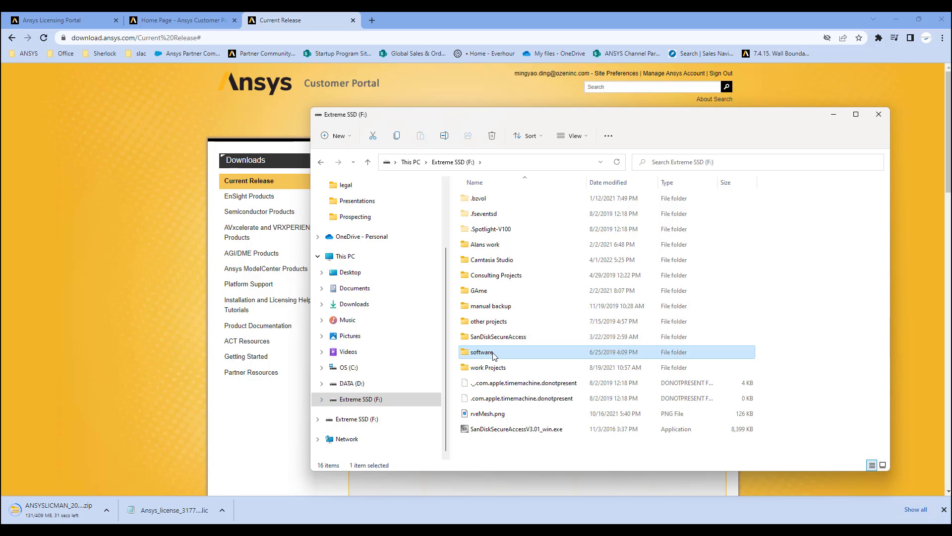
double_click(493, 353)
double_click(487, 229)
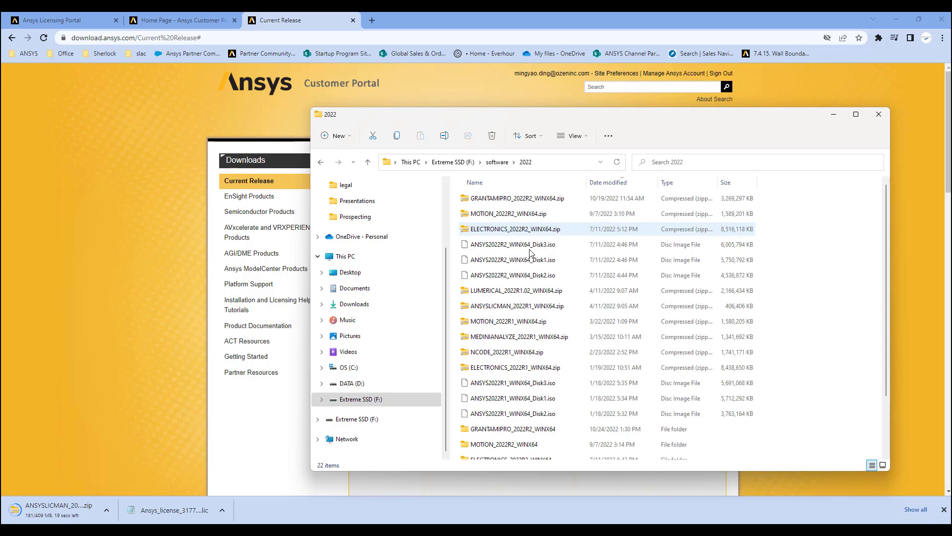
scroll(541, 272, "down", 3)
scroll(546, 308, "up", 2)
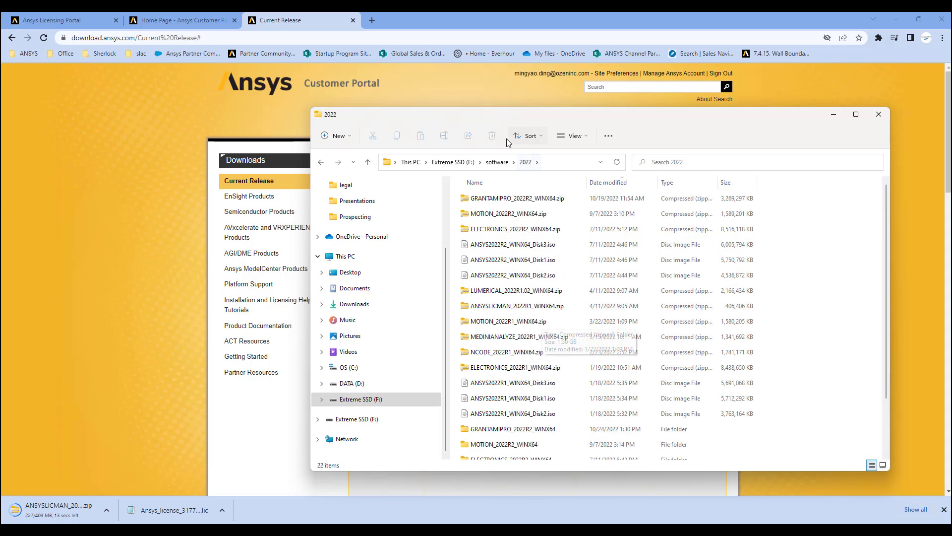
left_click_drag(494, 115, 951, 115)
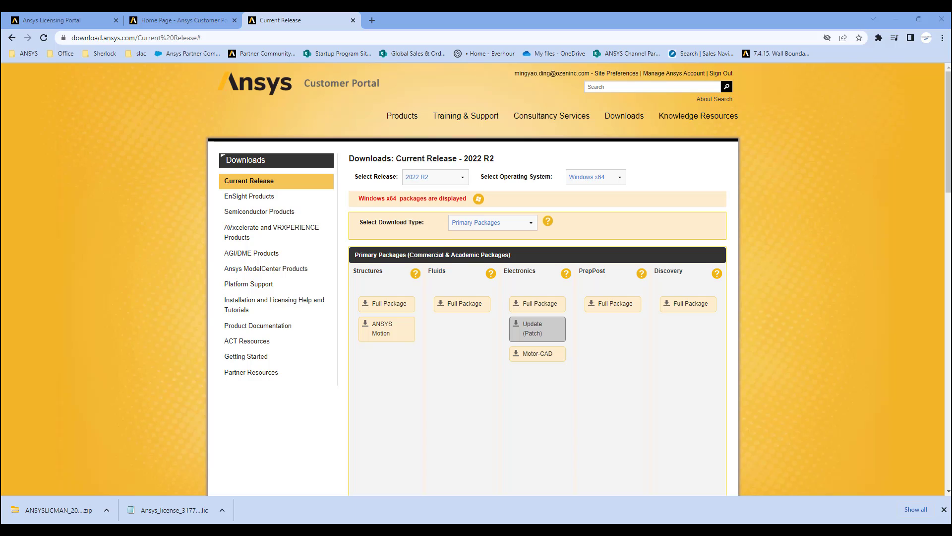
Show the downloaded ANSYSLICMAN_2022R2_WINX64.zip in the Downloads folder and extract all of its contents there.
left_click(107, 510)
left_click(124, 472)
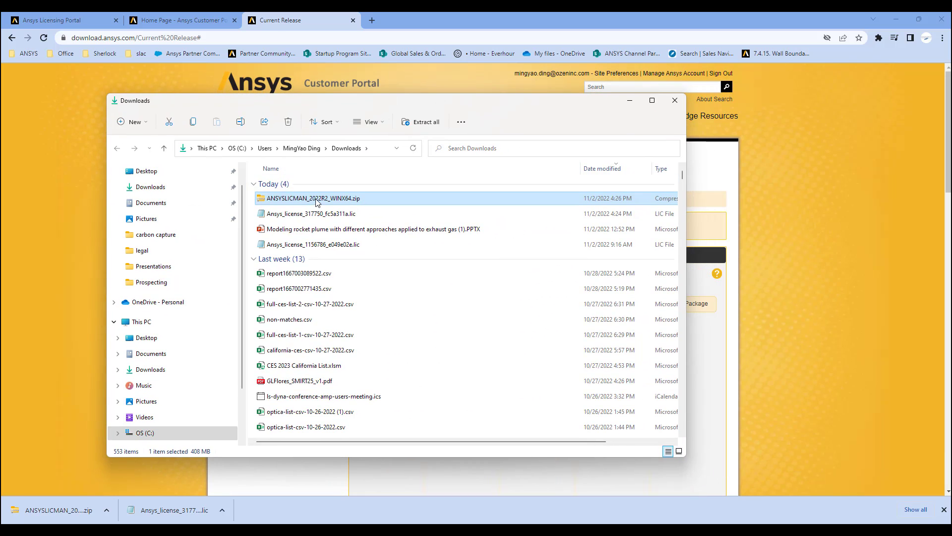
right_click(318, 201)
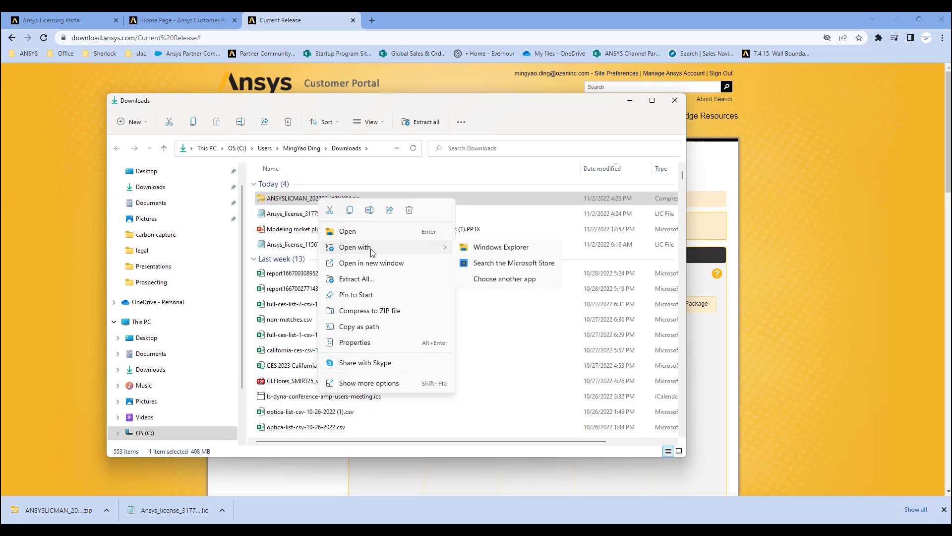
left_click(362, 279)
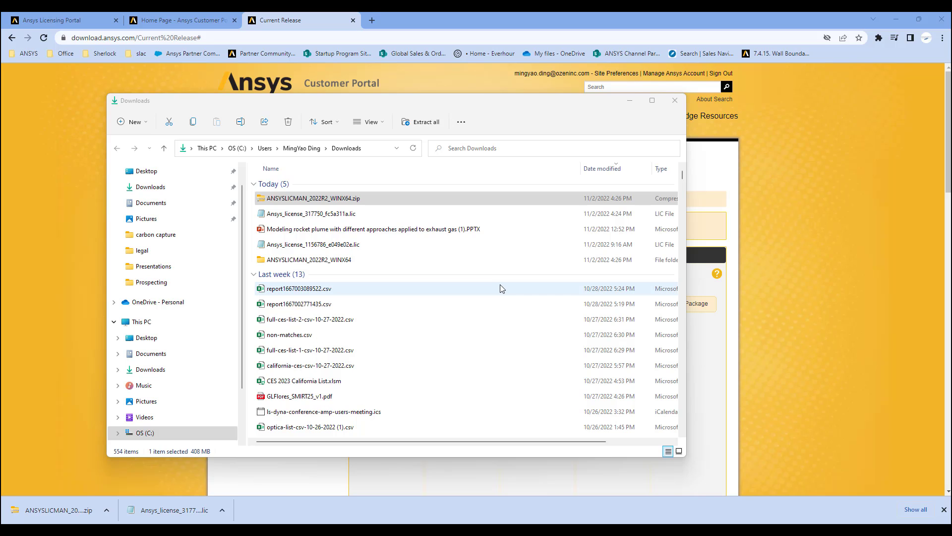
left_click_drag(771, 185, 525, 184)
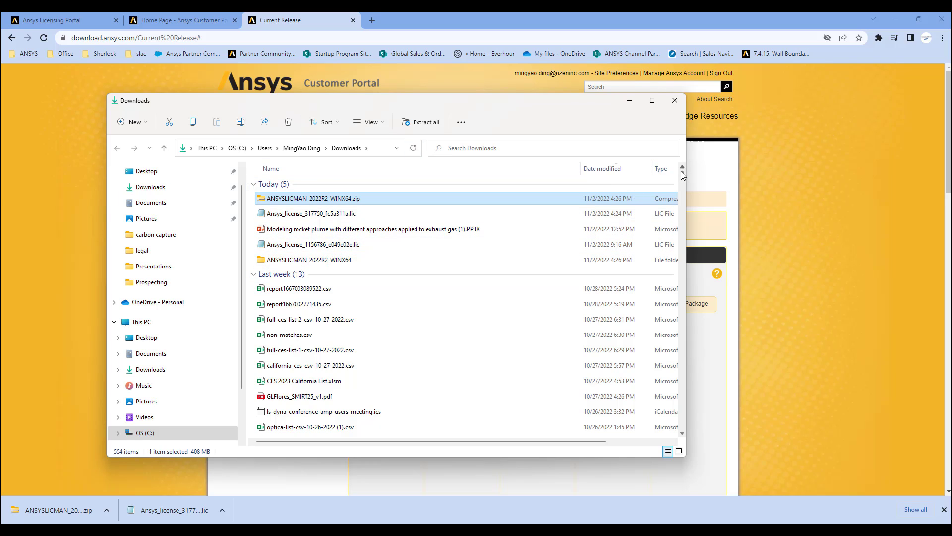
Open the extracted ANSYSLICMAN_2022R2_WINX64 folder in Downloads and run setup.exe.
left_click(164, 147)
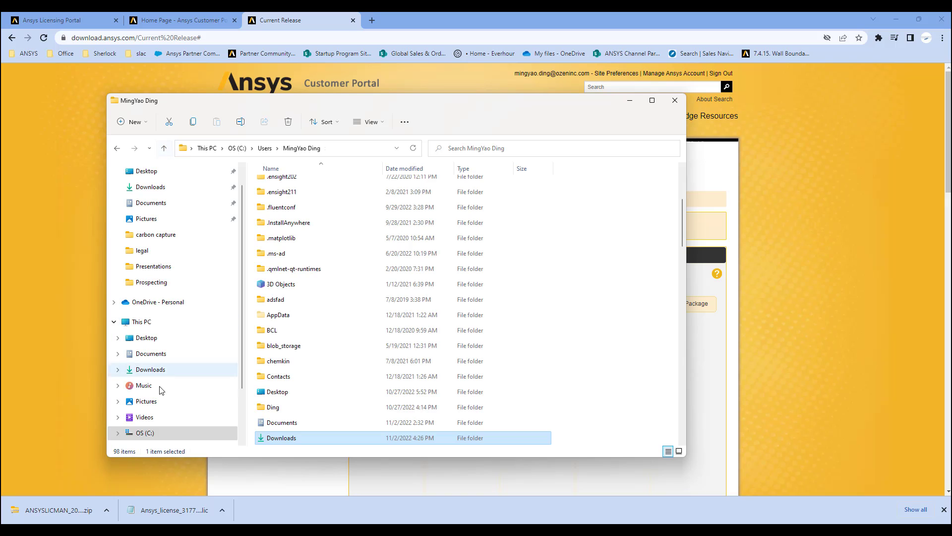
left_click(150, 187)
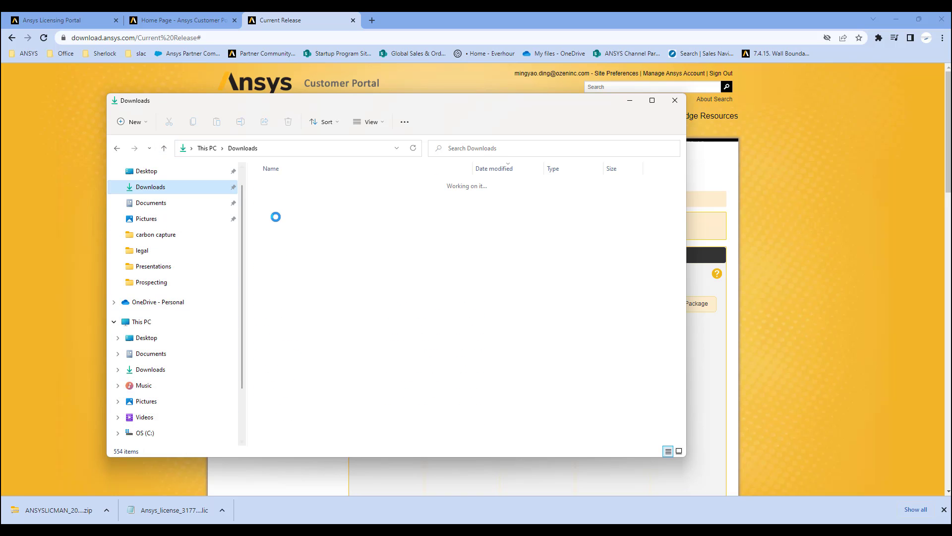
double_click(332, 260)
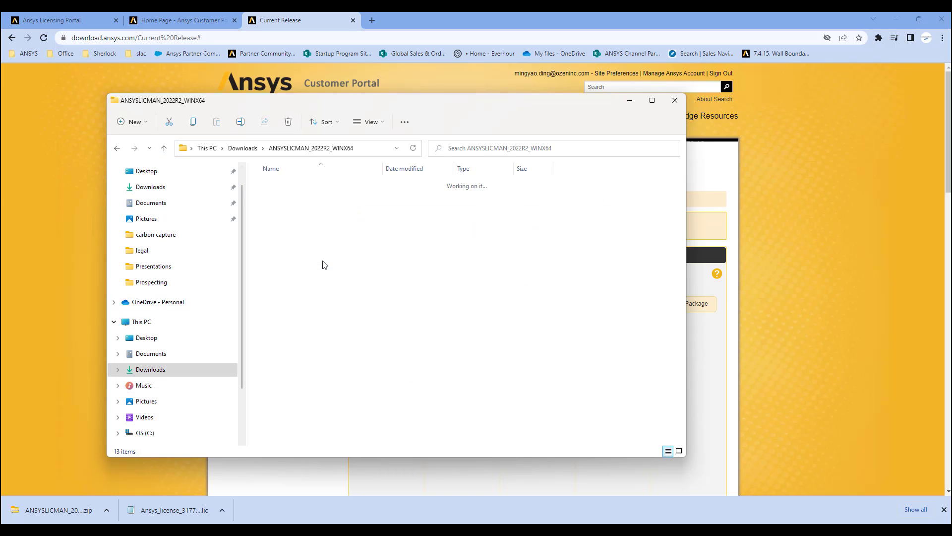
double_click(280, 370)
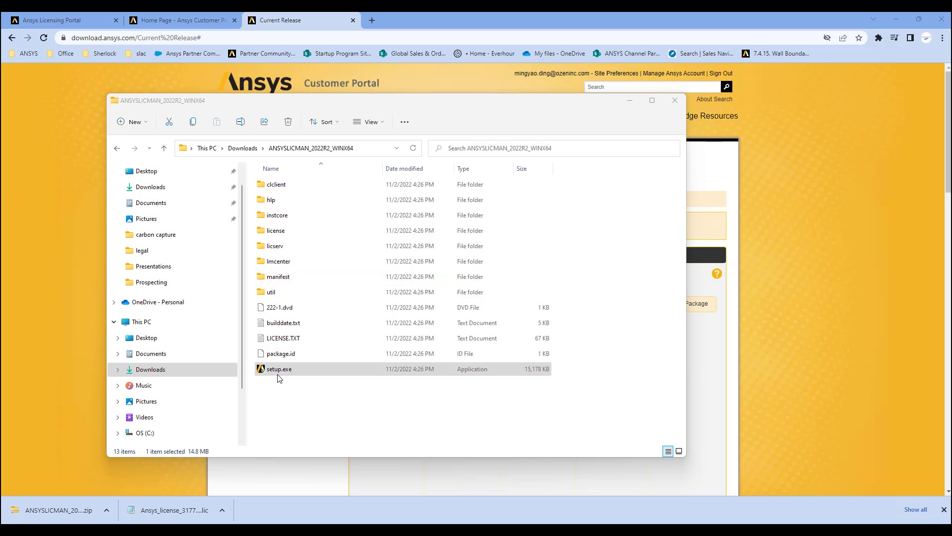
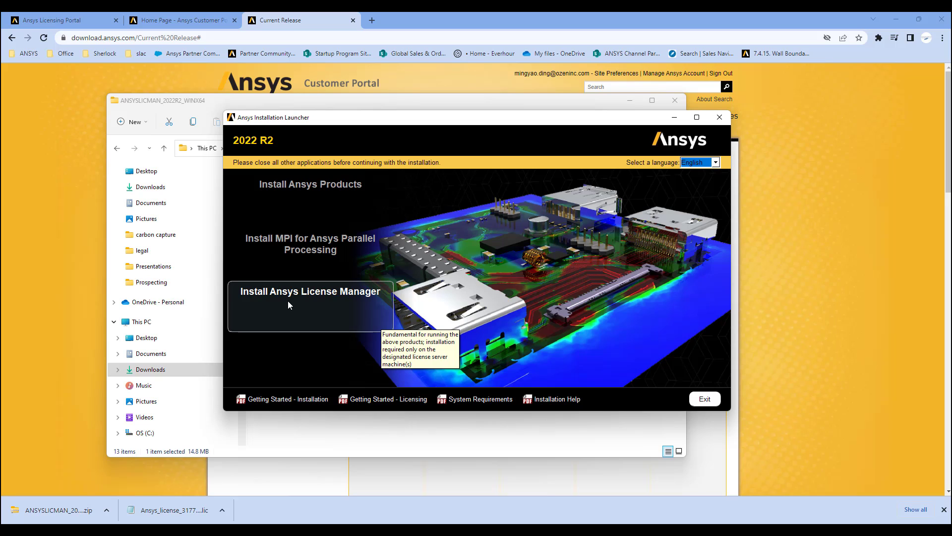
Start the Ansys License Manager installation, accept the license agreement, and keep the installation directory C:\Program Files\ANSYS Inc.
left_click(291, 303)
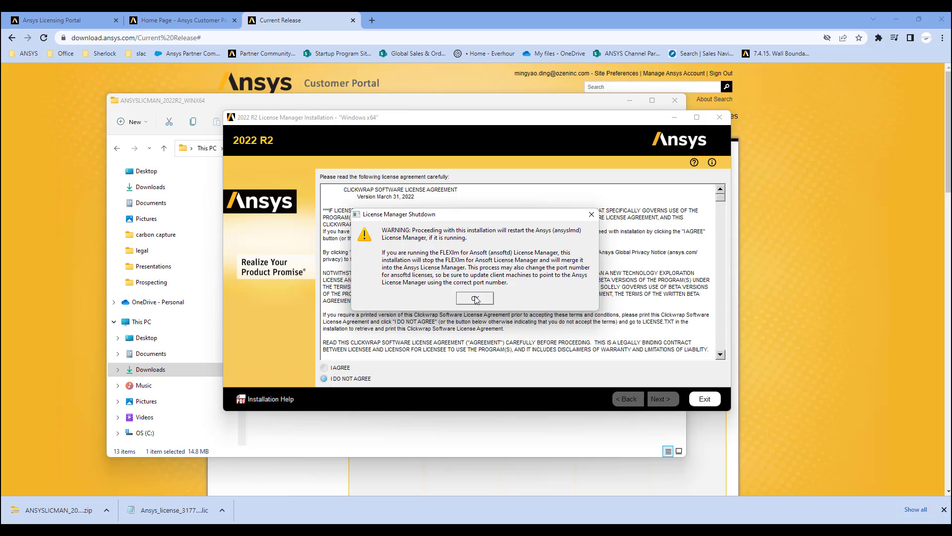
left_click(475, 299)
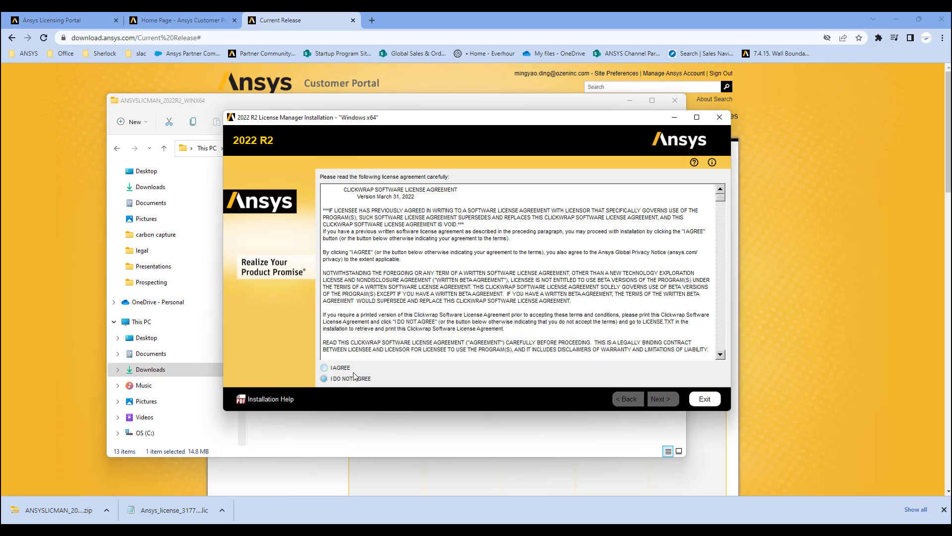
left_click(324, 367)
left_click(662, 399)
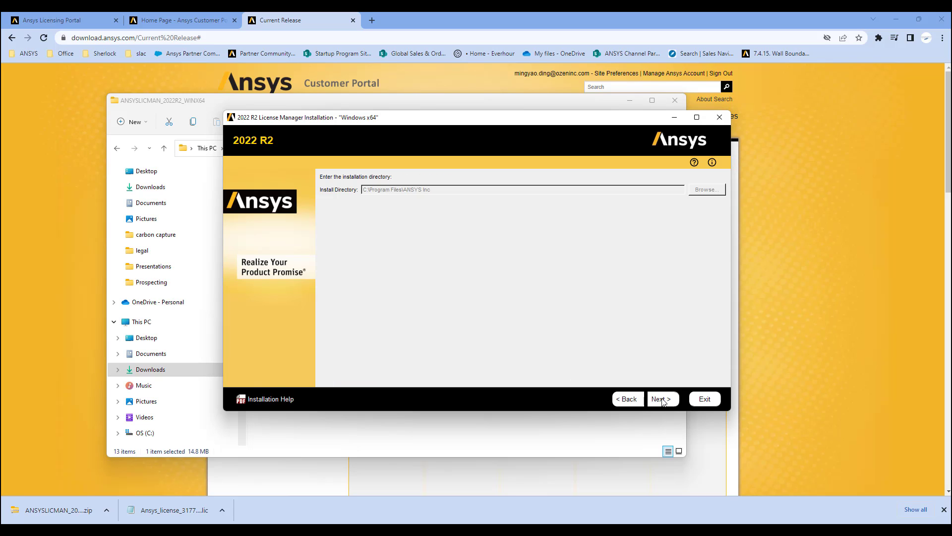
left_click(661, 400)
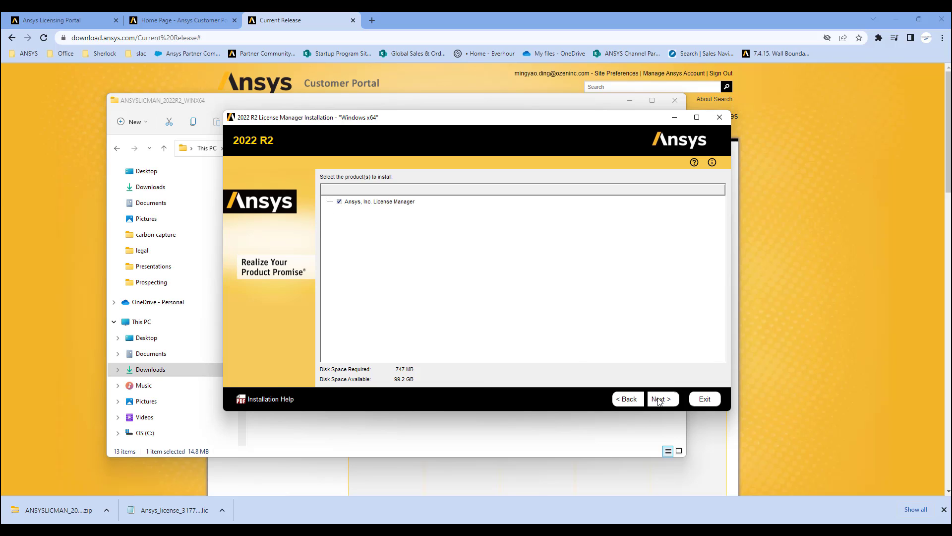
Try to continue the installation with no product selected, and reselect Ansys, Inc. License Manager.
left_click(339, 201)
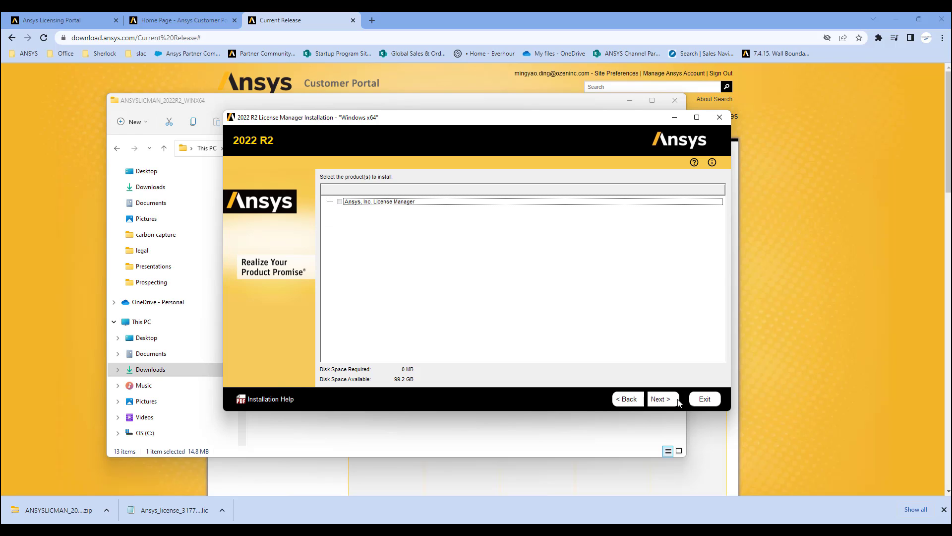
left_click(664, 398)
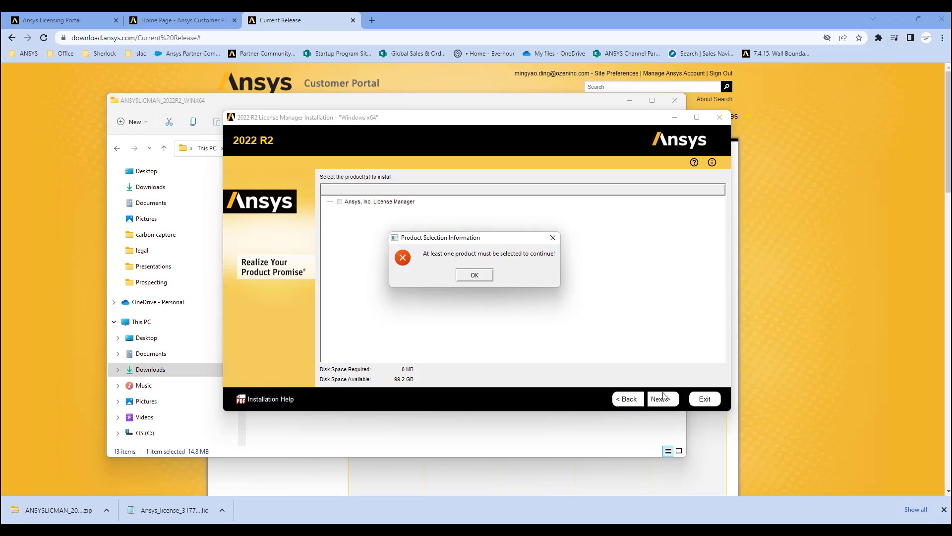
left_click(475, 274)
left_click(339, 201)
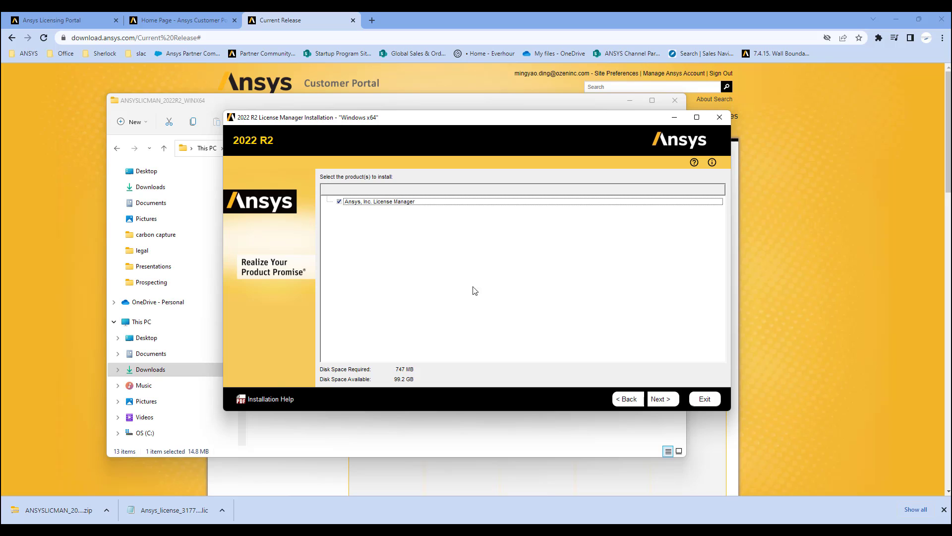
Install Ansys, Inc. License Manager with the reviewed settings and check the detailed progress log.
left_click(652, 401)
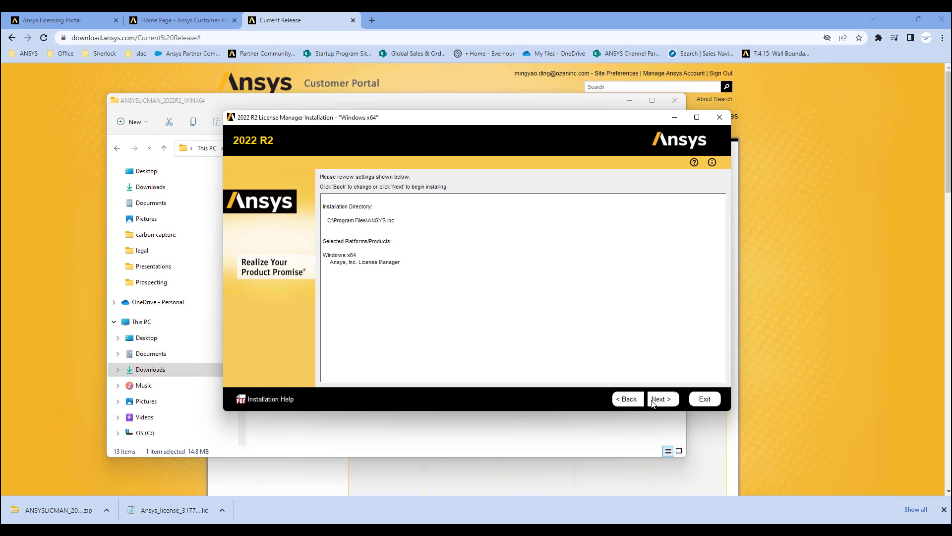
left_click(653, 400)
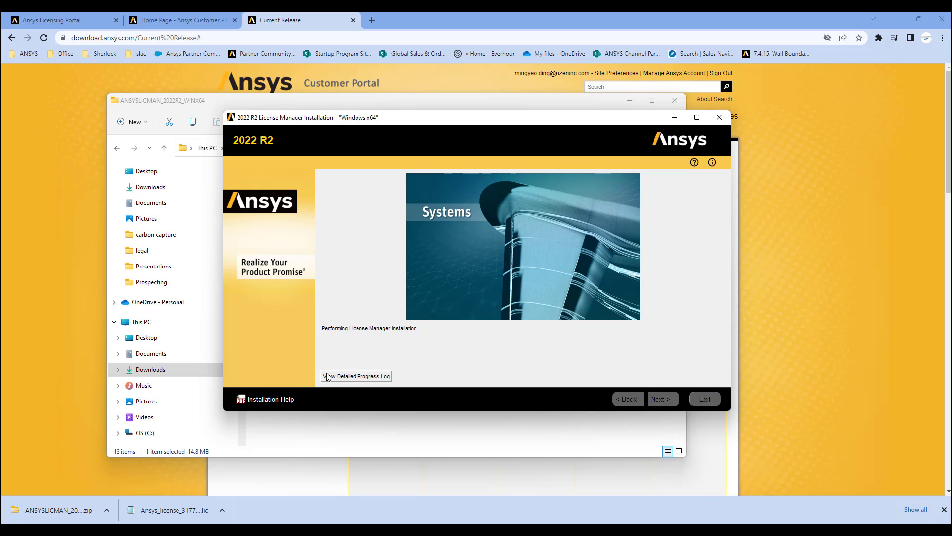
left_click(364, 380)
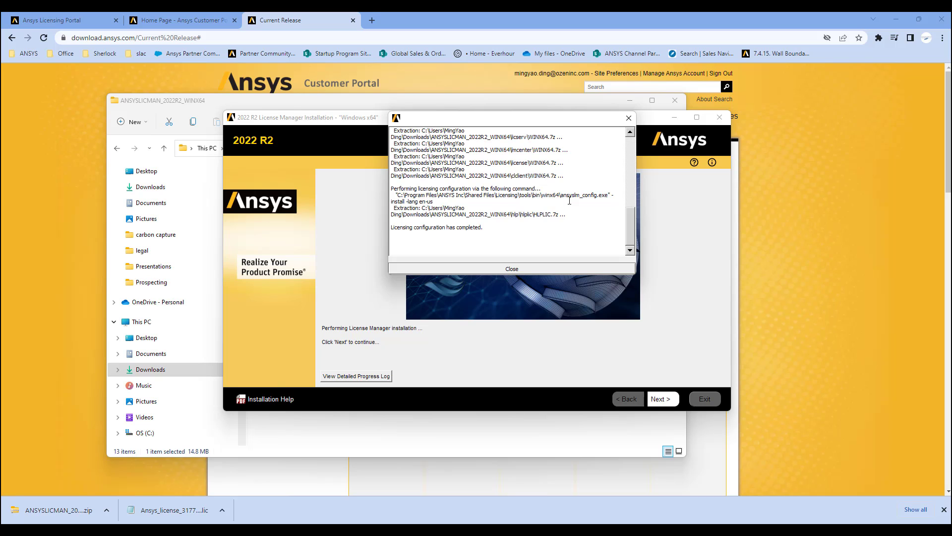
left_click(527, 268)
Finish the installation and exit the installer, leaving the License Management Center set to launch.
left_click(665, 398)
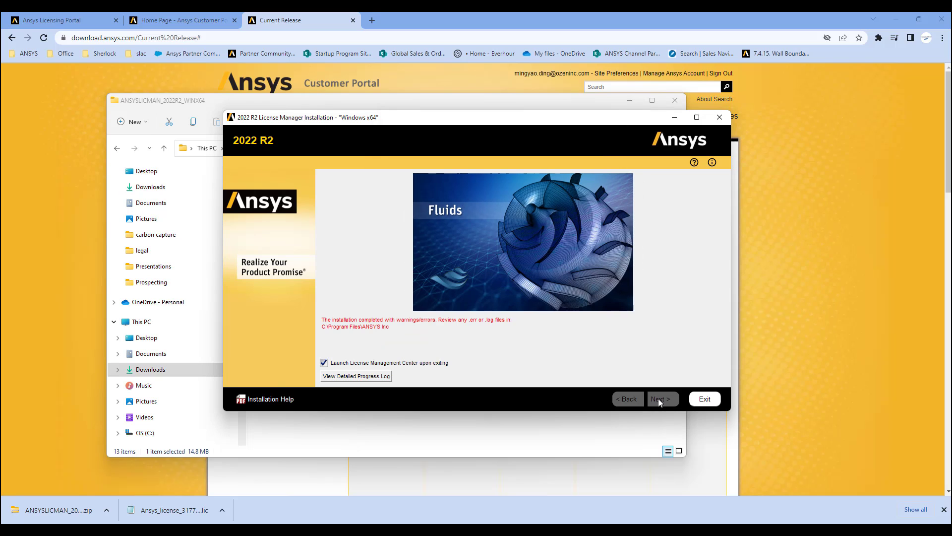
left_click(410, 363)
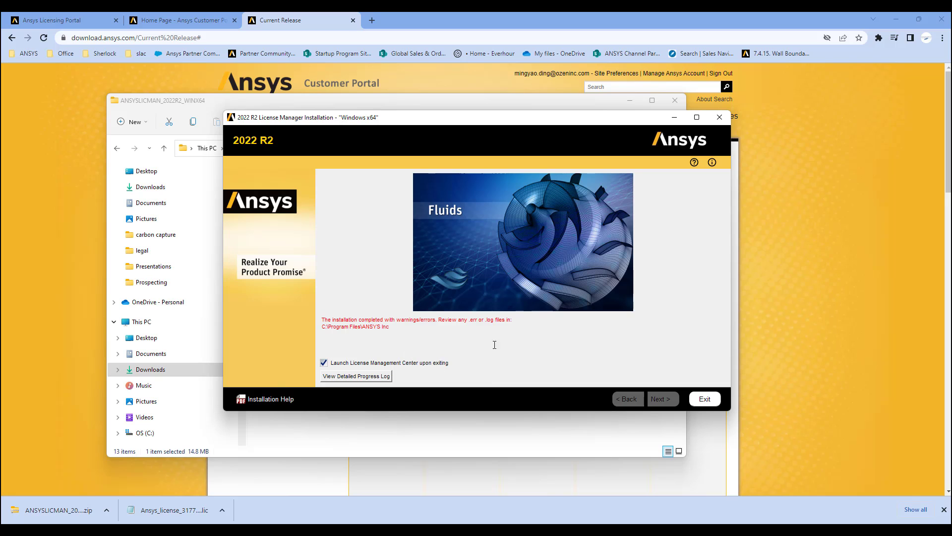
left_click(705, 399)
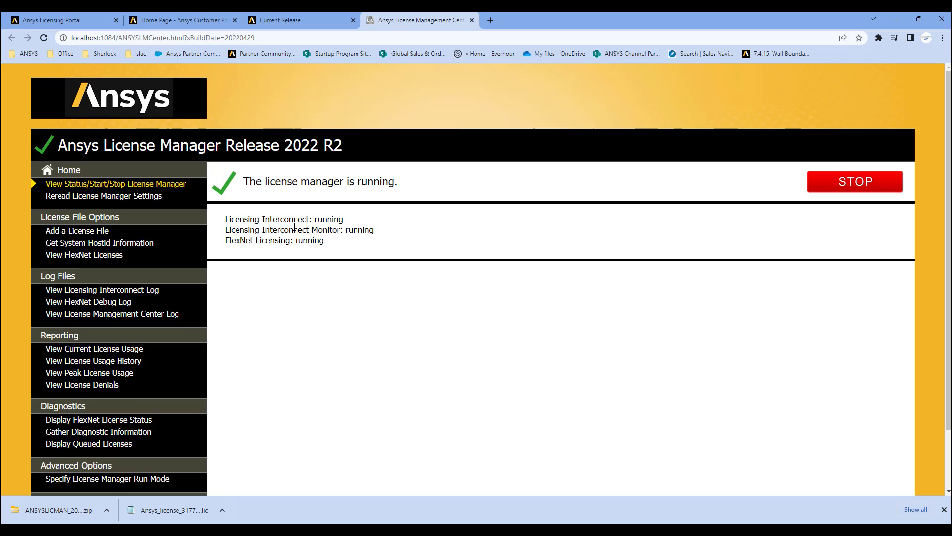
Try to add the downloaded 51 KB Ansys license file from the Downloads folder to the license manager.
left_click(94, 231)
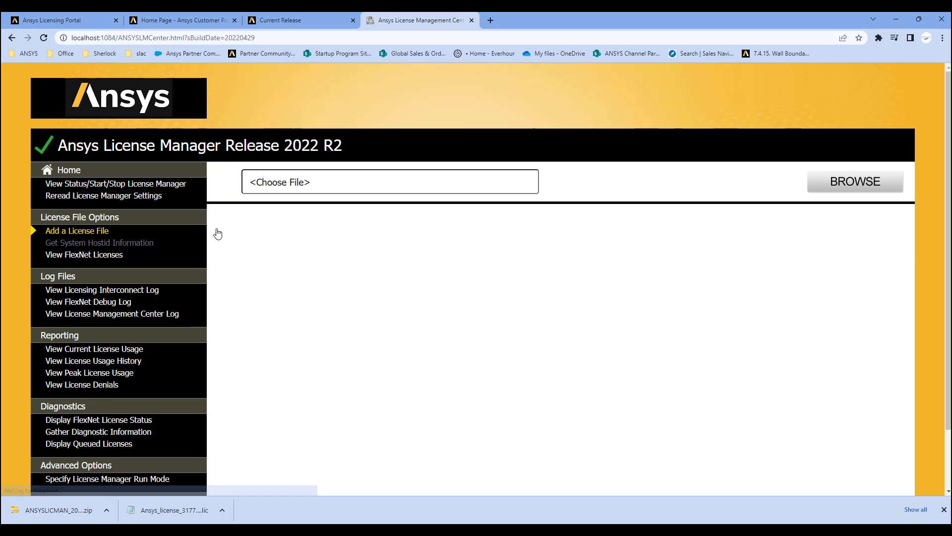
left_click(858, 191)
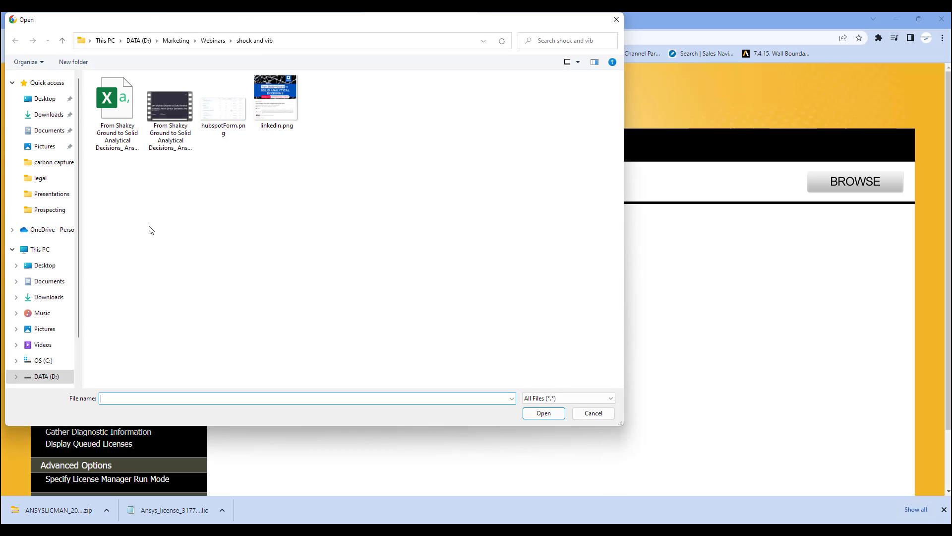
left_click(47, 297)
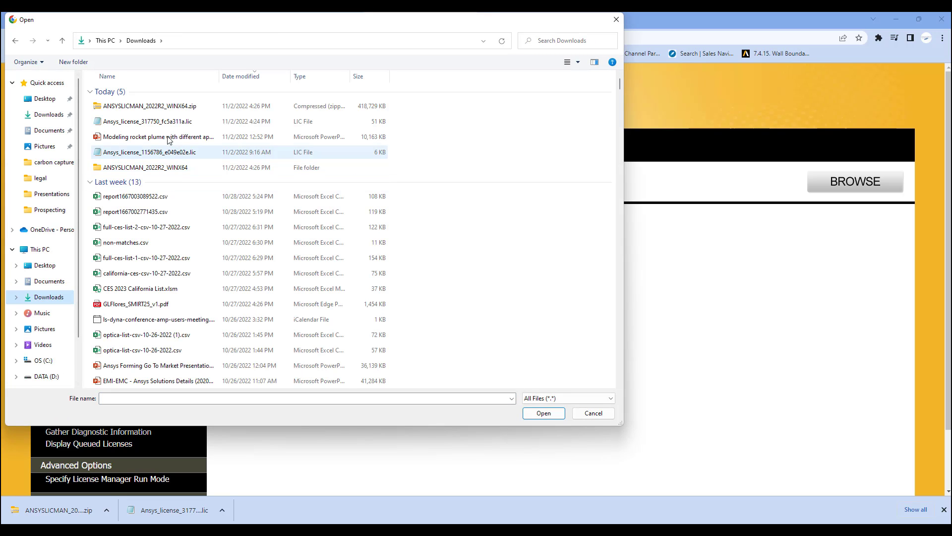
left_click(161, 124)
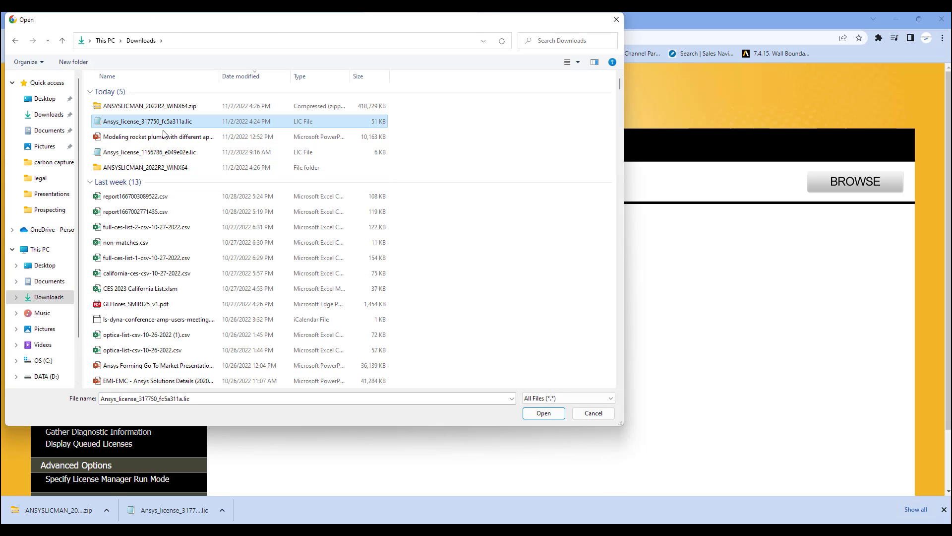
left_click(548, 415)
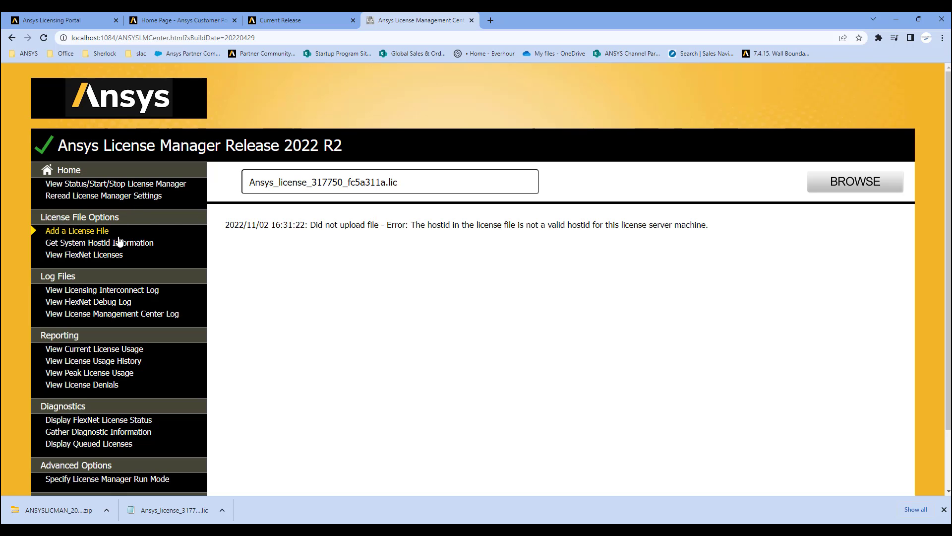
Display the FlexNet licenses in ansyslmd.lic and examine the host name and port number in its SERVER line.
left_click(107, 258)
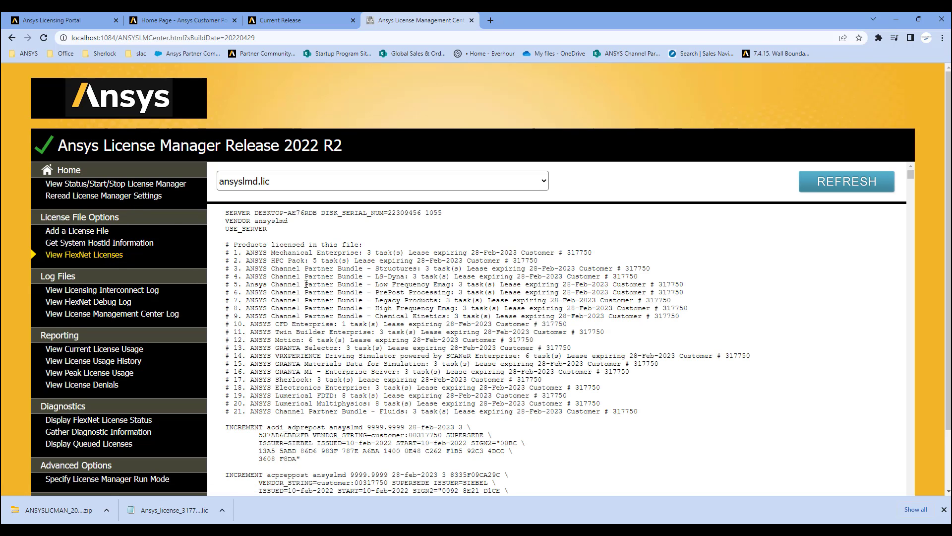
scroll(419, 296, "down", 1)
scroll(419, 296, "up", 1)
double_click(281, 213)
left_click(296, 224)
double_click(434, 213)
key("alt+Tab")
key("alt+Tab")
left_click(308, 521)
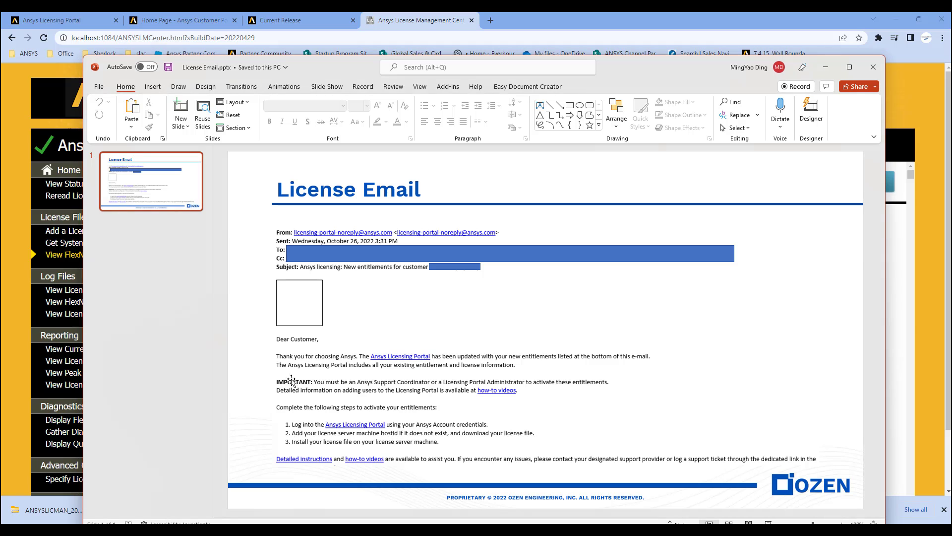
key("super")
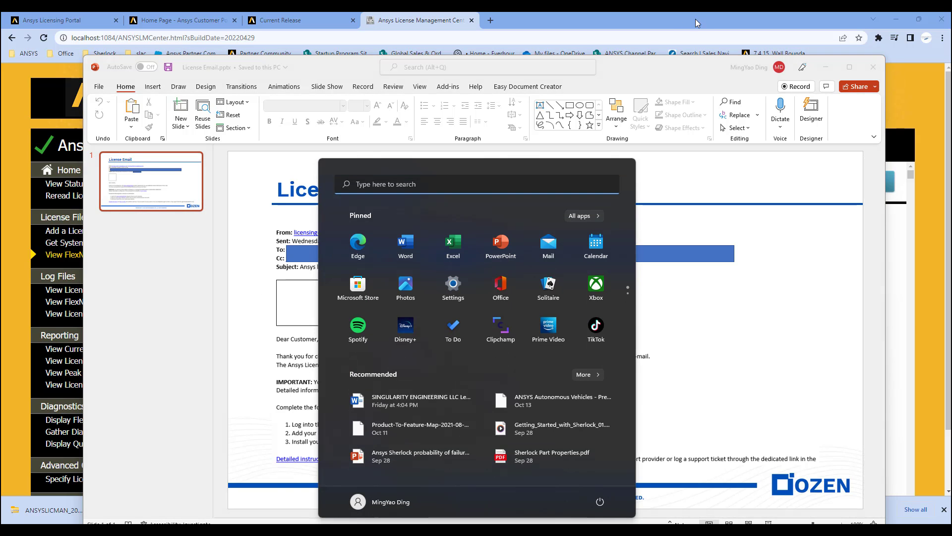
key("alt+Tab")
Find Windows Defender Firewall by searching for "fire", open its advanced settings, and display the inbound rules.
key("super")
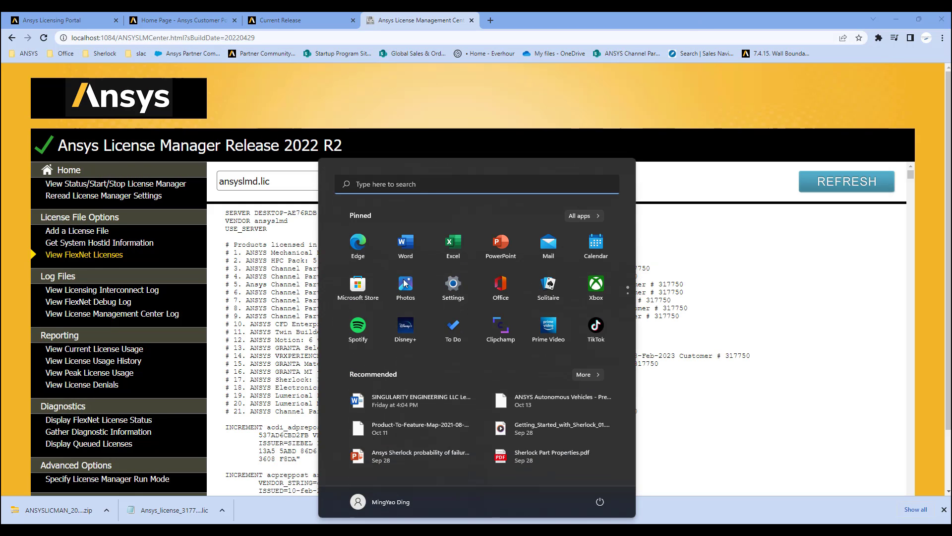
type("fire")
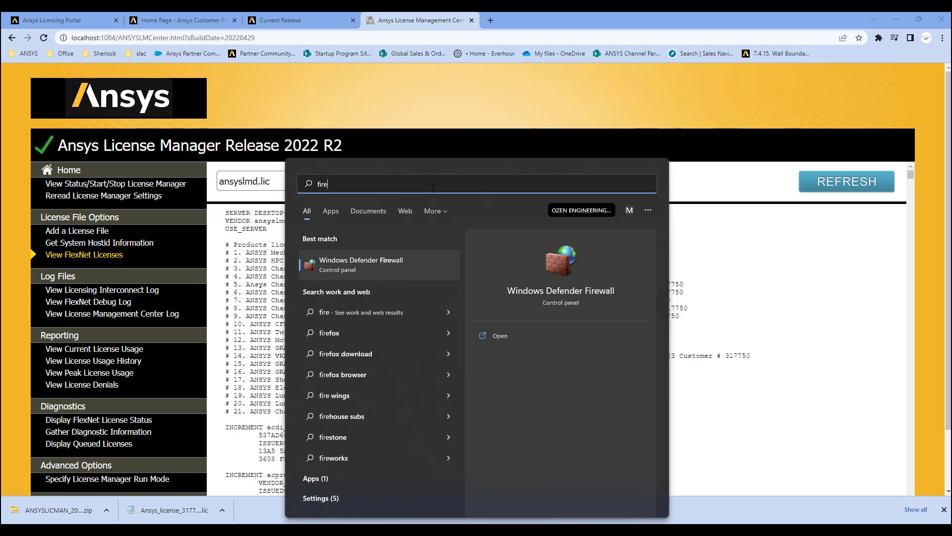
left_click(357, 265)
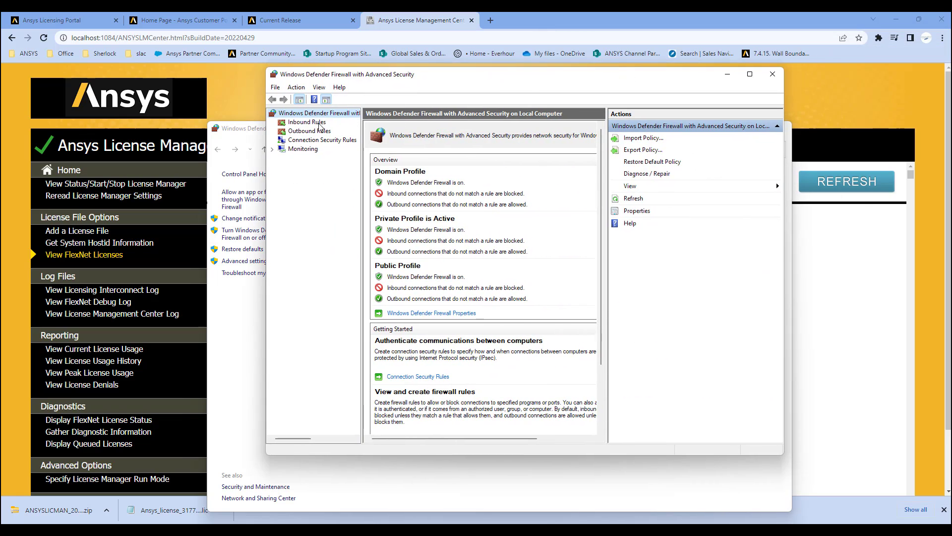
left_click(307, 123)
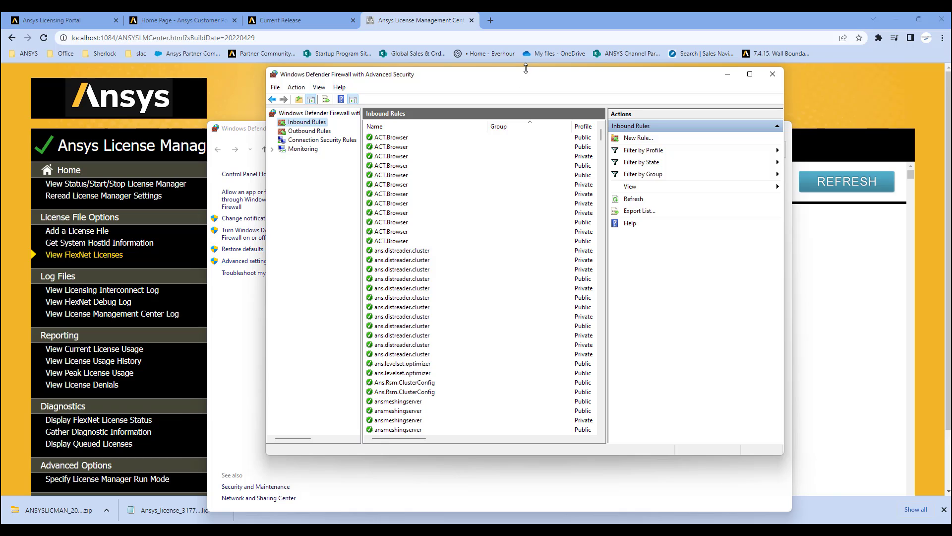
left_click_drag(502, 80, 505, 122)
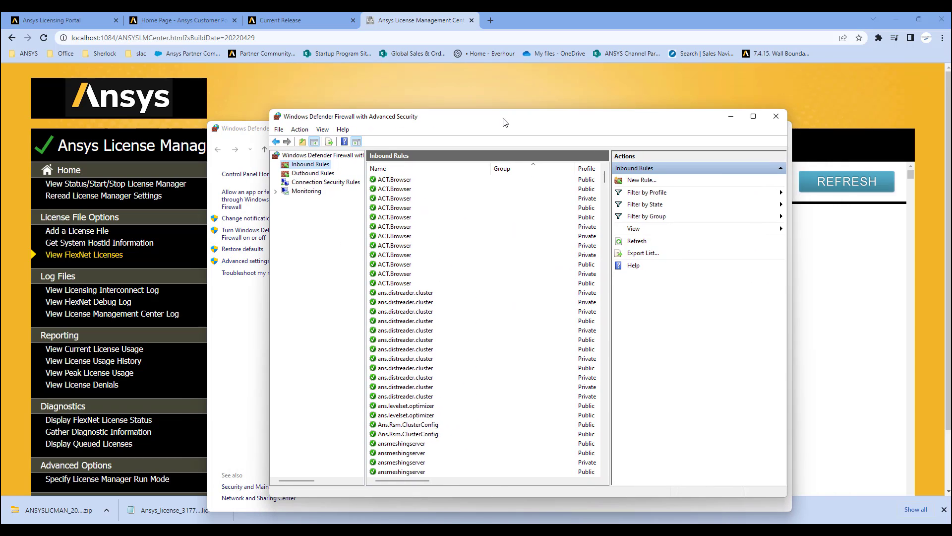
Create an inbound port rule that allows connections on TCP port 1055 and name it "Ansys Inbound".
left_click(641, 180)
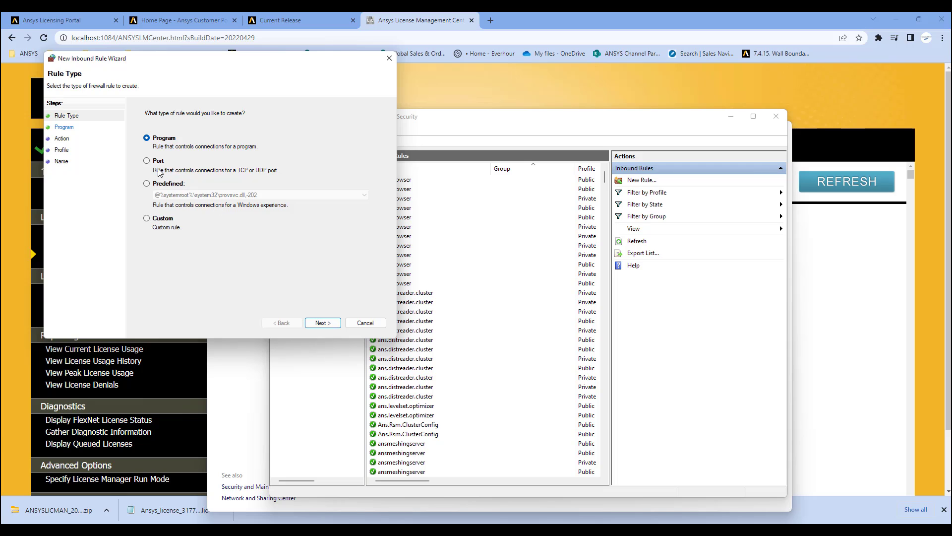
left_click(148, 161)
left_click(323, 323)
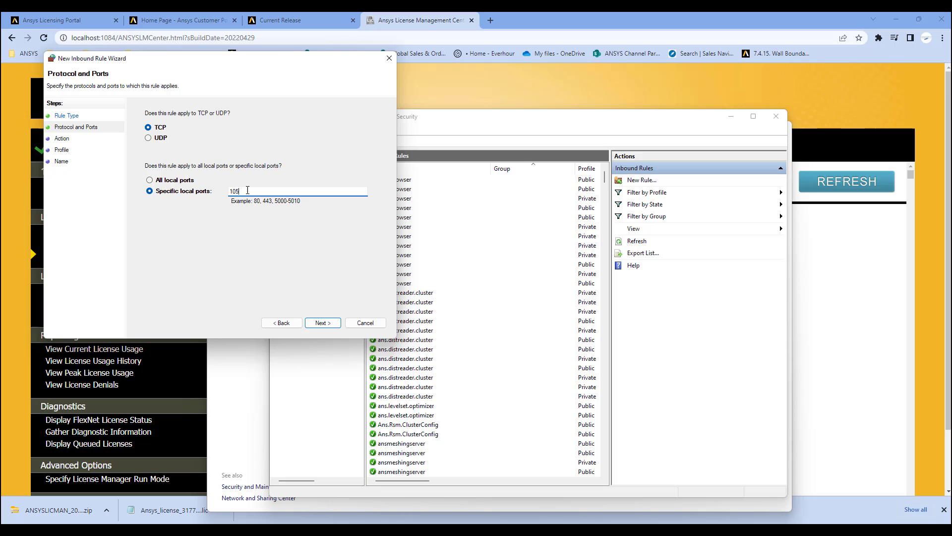
type("1055")
left_click(323, 323)
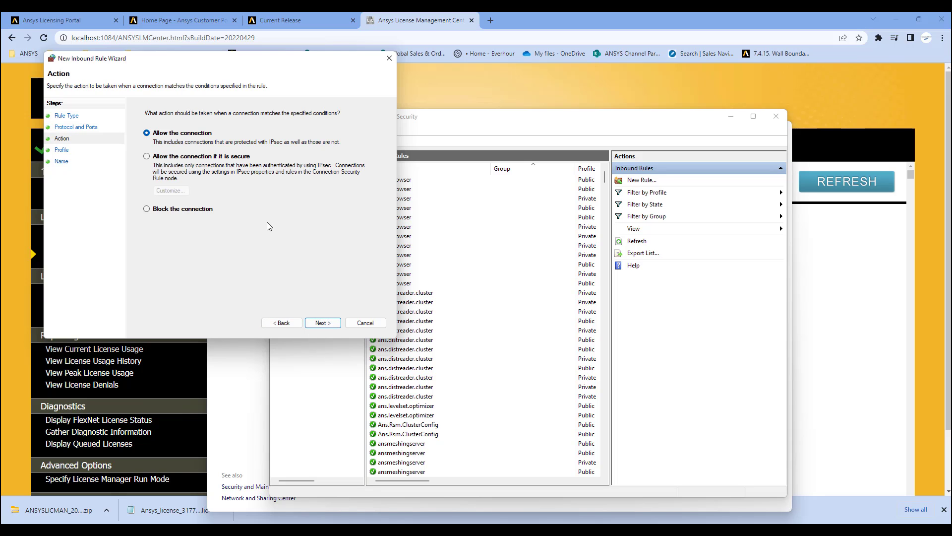
left_click(328, 323)
left_click(322, 323)
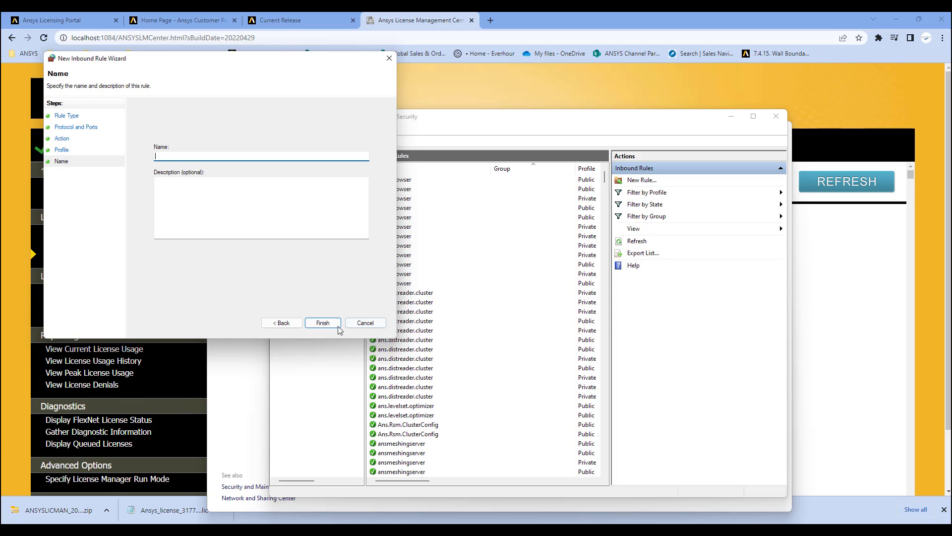
type("Ansys Inbound")
left_click(323, 323)
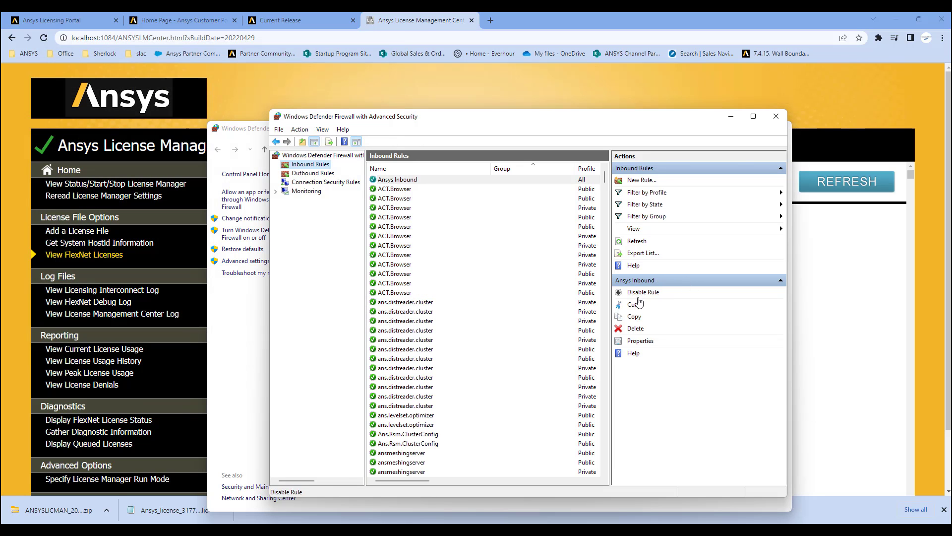
Create an outbound port rule for a specific remote TCP port and name it "Ansys outbound".
left_click(309, 173)
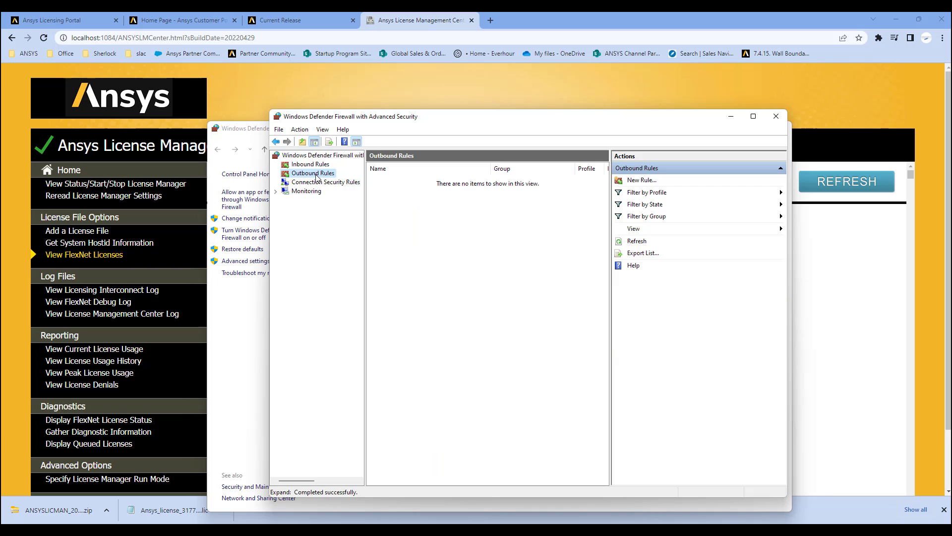
left_click(653, 183)
left_click(169, 175)
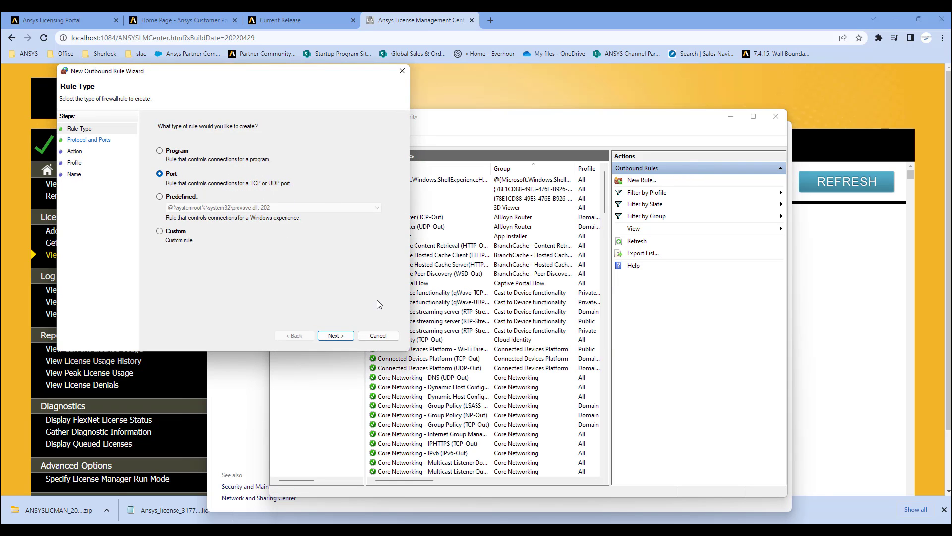
left_click(335, 335)
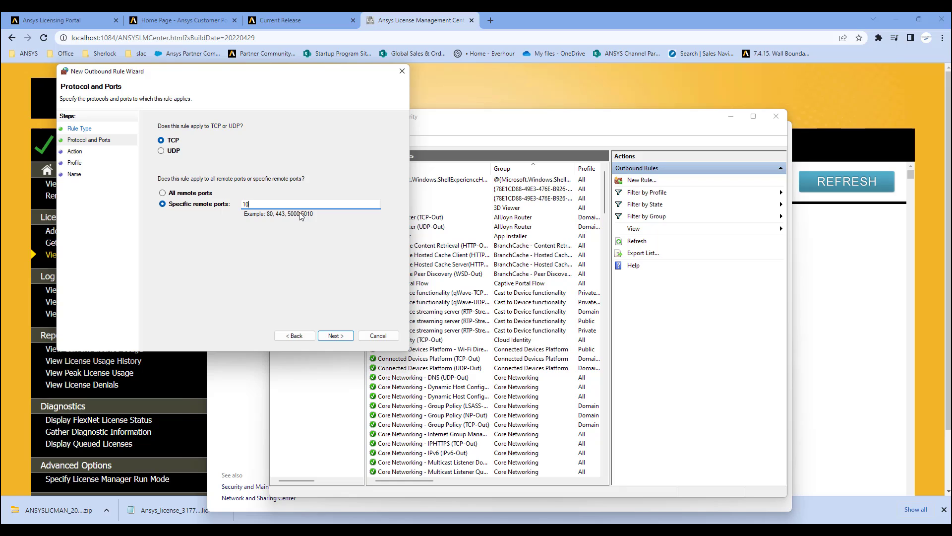
left_click(330, 337)
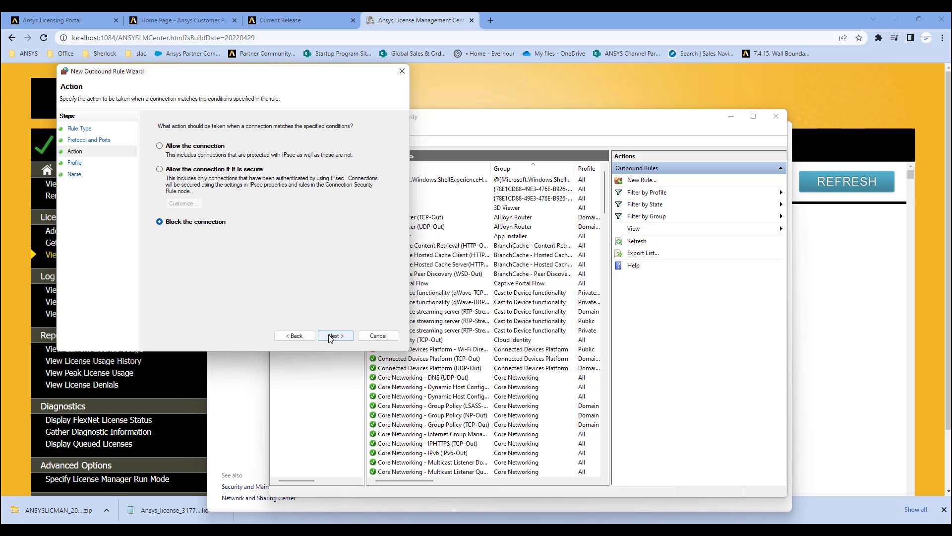
left_click(338, 337)
left_click(340, 338)
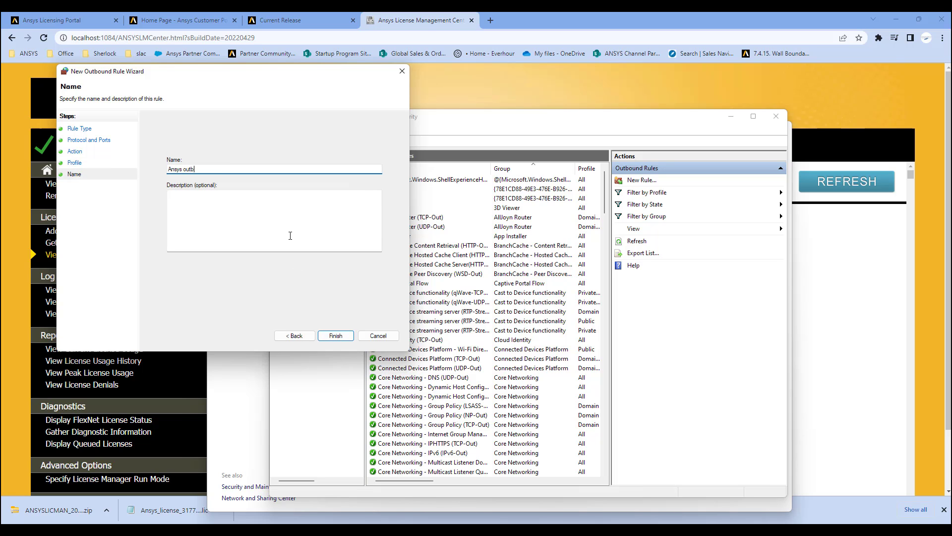
key("Return")
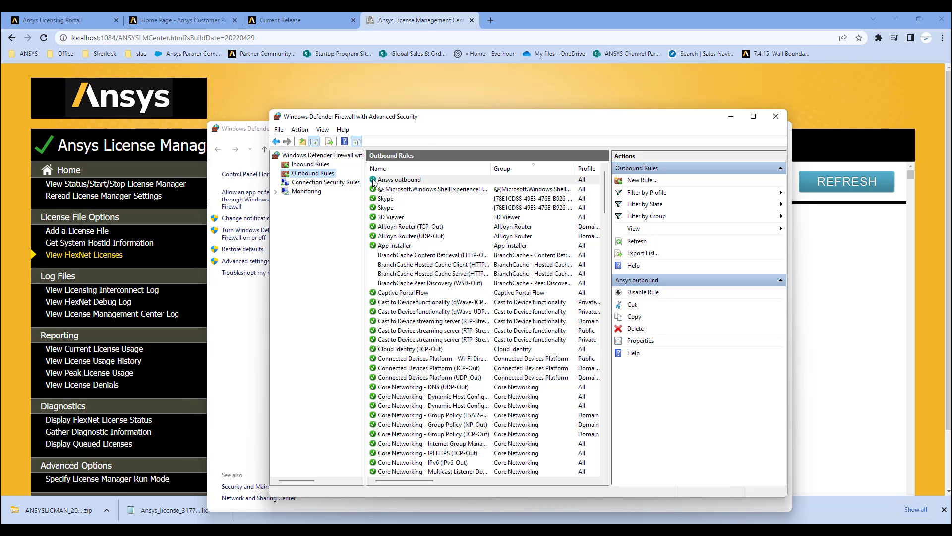
Open the list of apps allowed through the firewall and consult the YouTube video on which Ansys executables need exceptions.
left_click_drag(436, 118, 540, 122)
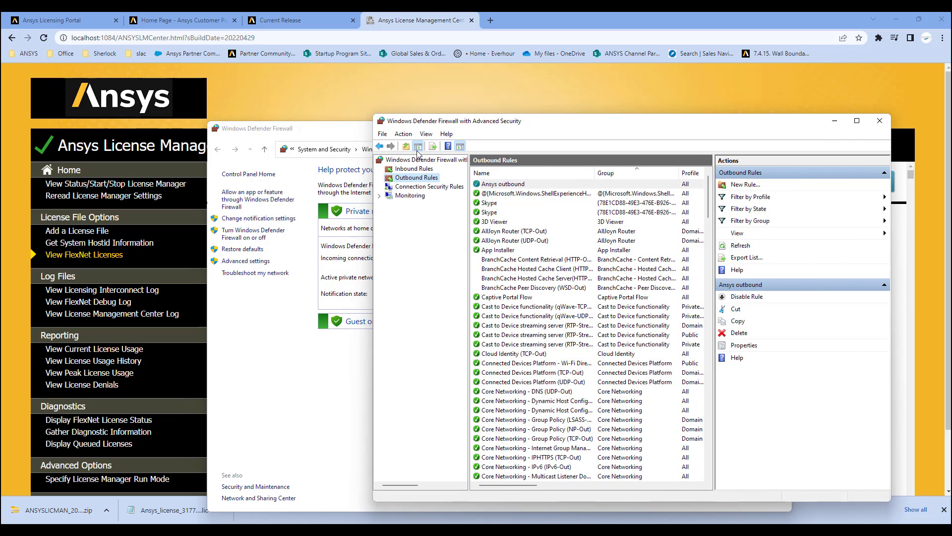
left_click(249, 198)
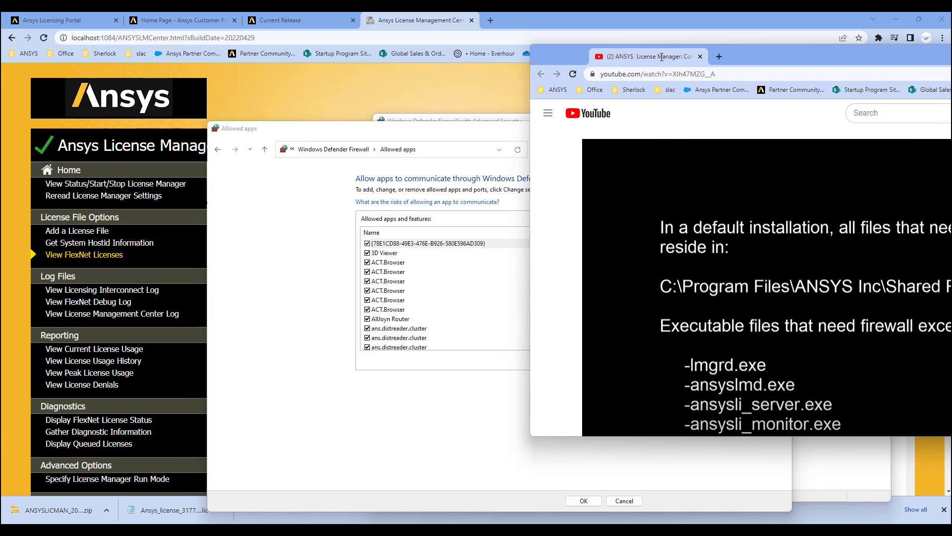
double_click(741, 65)
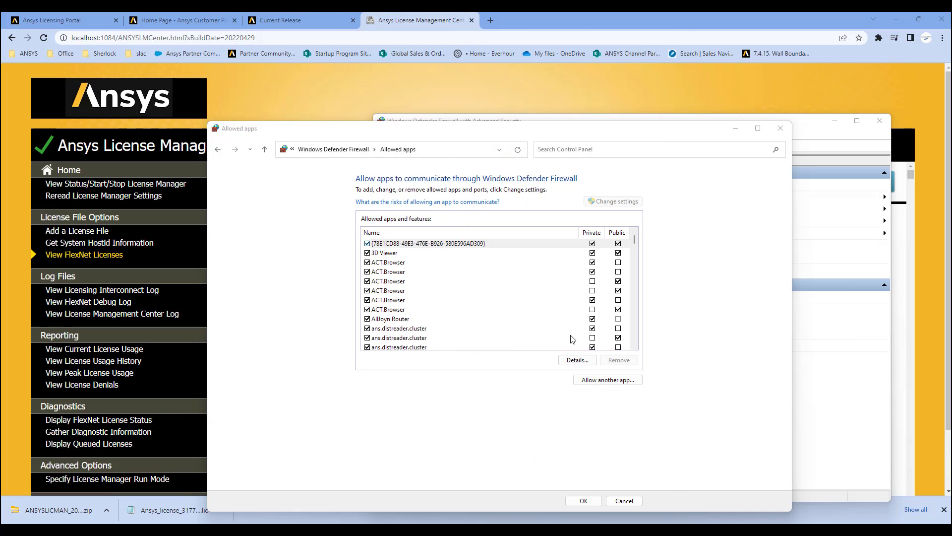
Start allowing another app through the firewall and open the file browser to locate its executable.
left_click(594, 381)
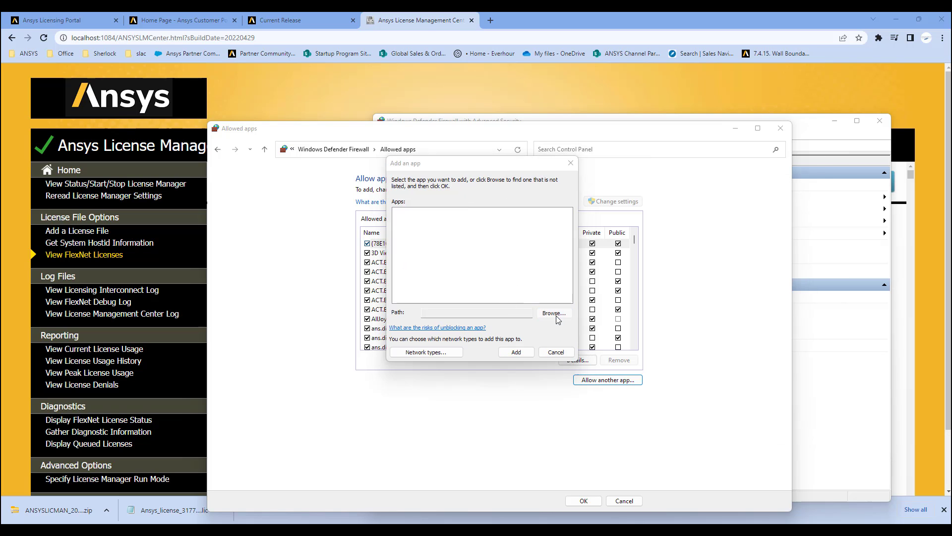
left_click(554, 312)
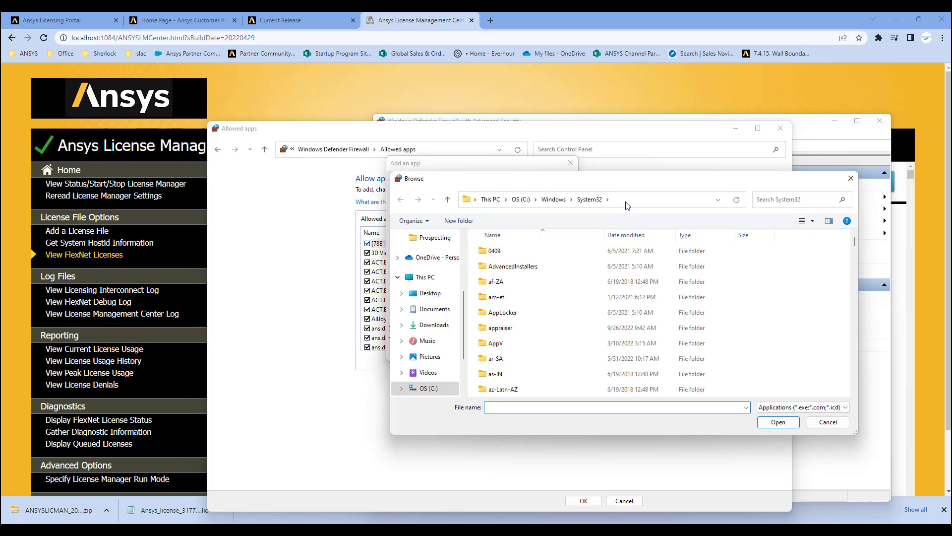
scroll(432, 373, "down", 1)
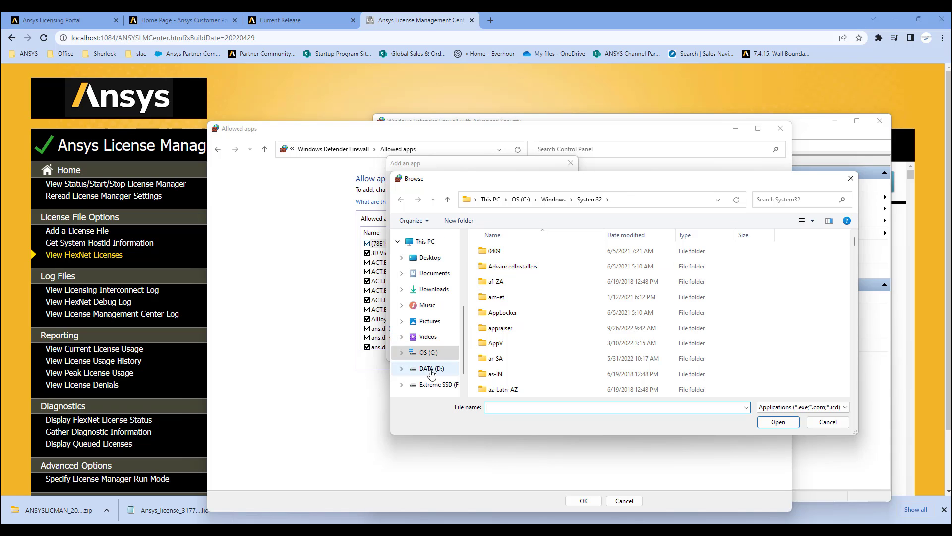
left_click(430, 370)
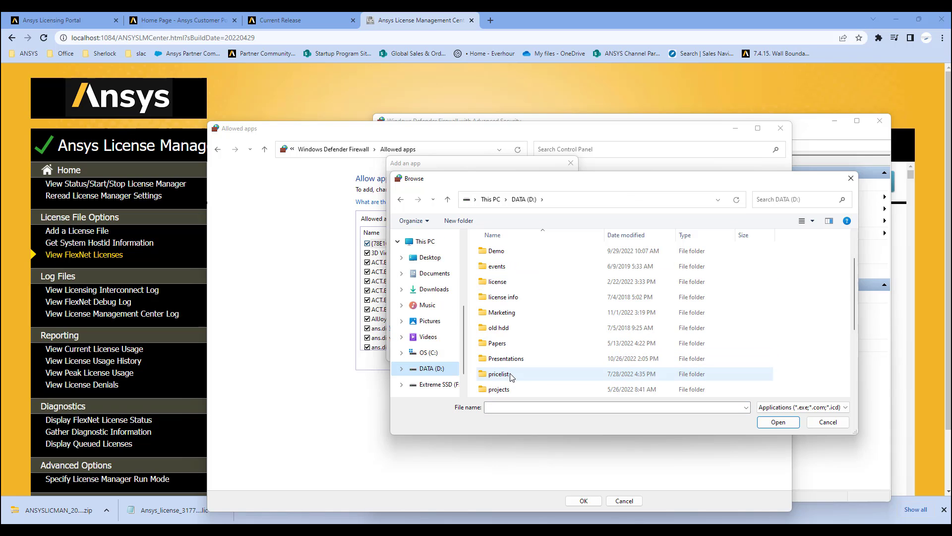
scroll(511, 377, "down", 3)
scroll(511, 377, "up", 2)
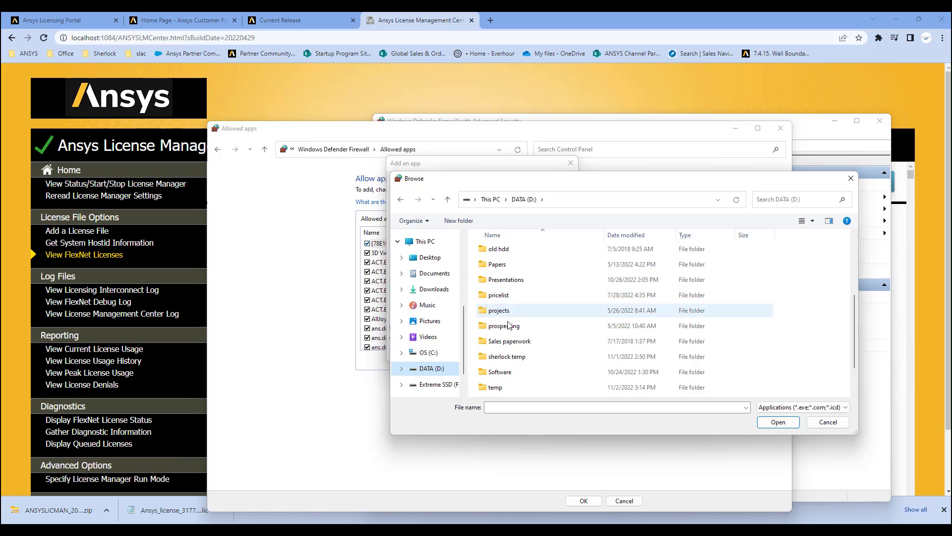
Browse to the folder C:\Program Files\ANSYS Inc\Shared Files\Licensing\winx64.
left_click(429, 353)
scroll(551, 362, "down", 2)
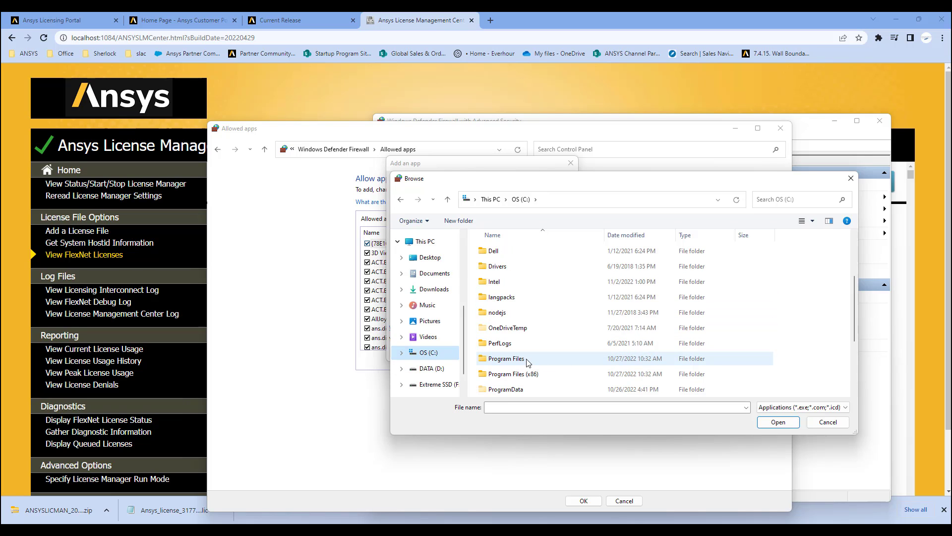
double_click(527, 359)
double_click(518, 282)
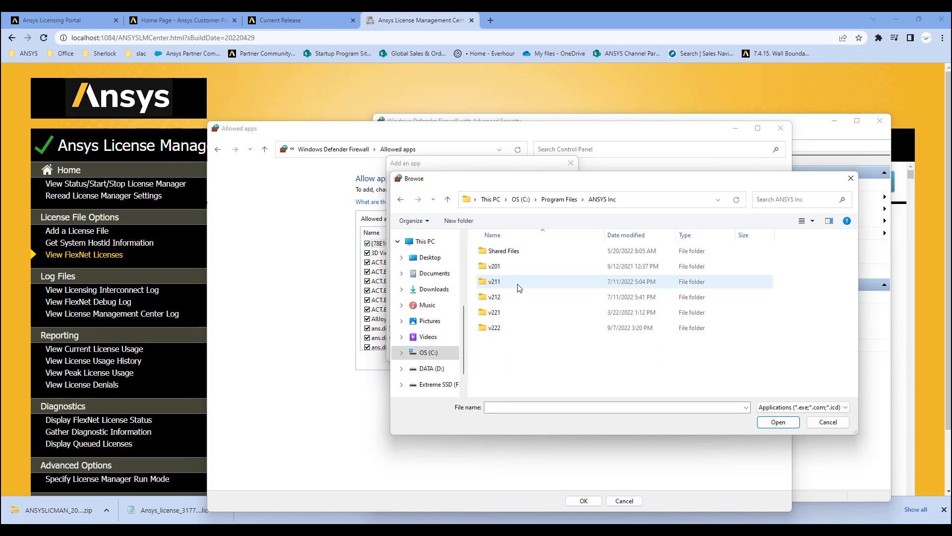
double_click(516, 256)
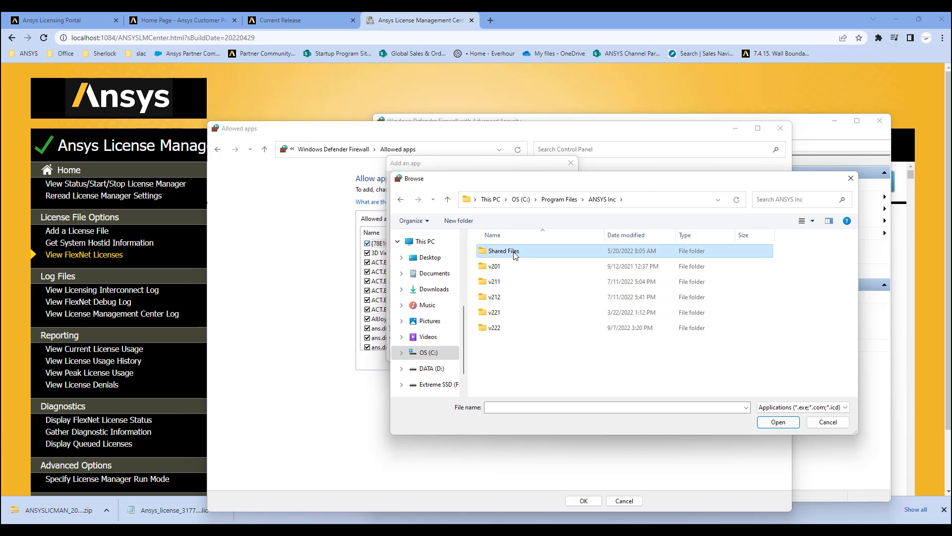
double_click(505, 283)
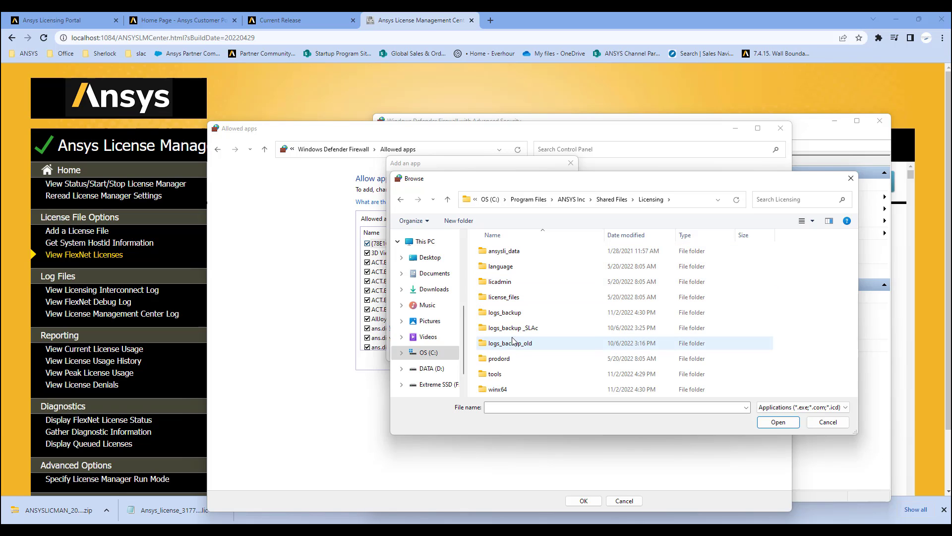
double_click(515, 390)
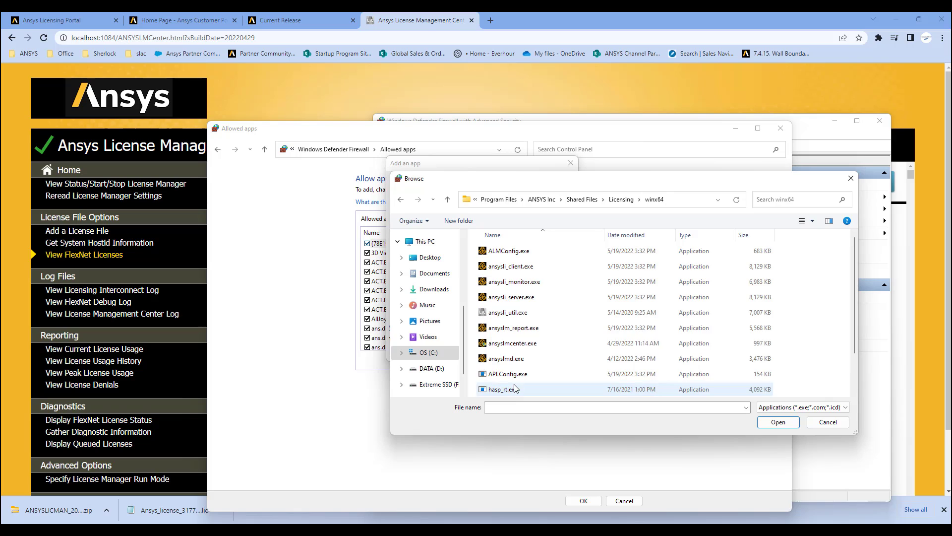
Choose lmgrd.exe in the winx64 folder and add it to the apps allowed through the firewall.
scroll(544, 345, "down", 1)
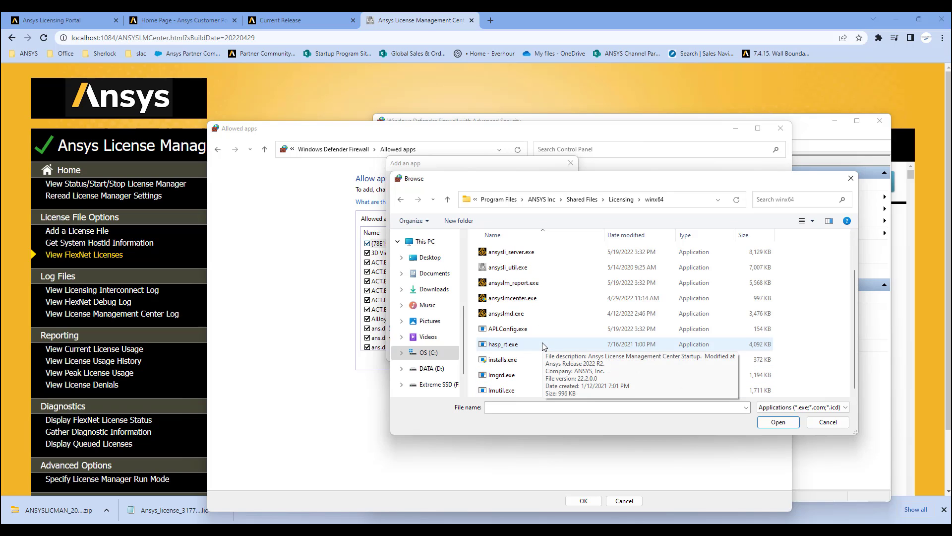
left_click(506, 375)
left_click(778, 421)
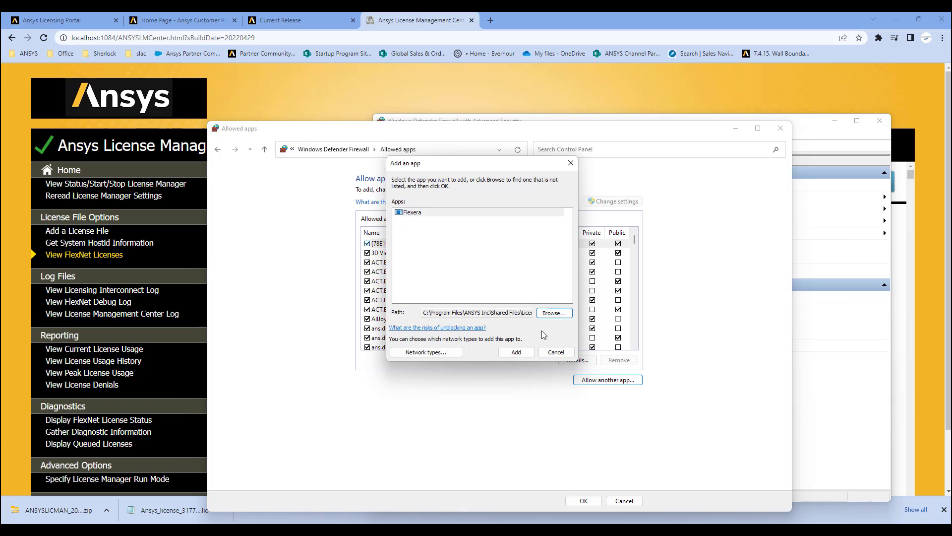
left_click(516, 351)
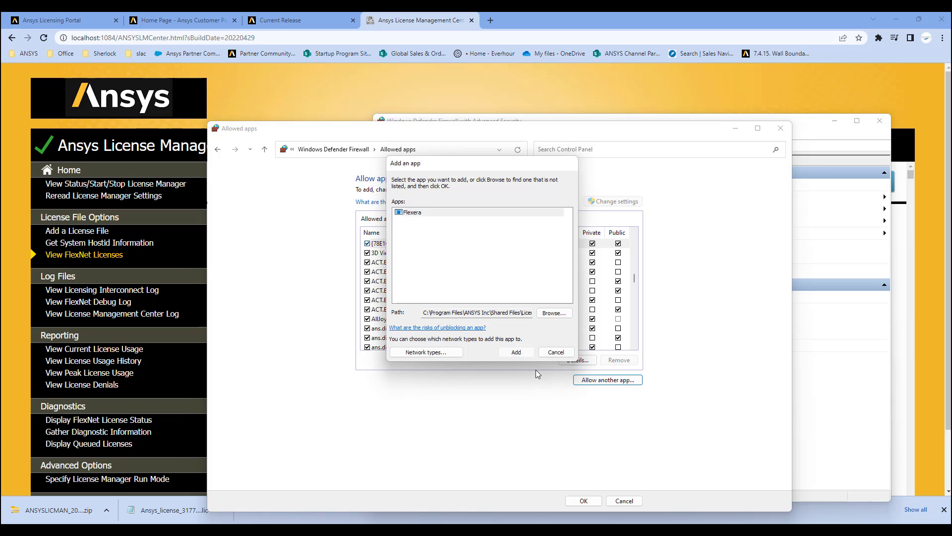
Allow ansyslmd.exe from the winx64 licensing folder through the firewall.
left_click(610, 385)
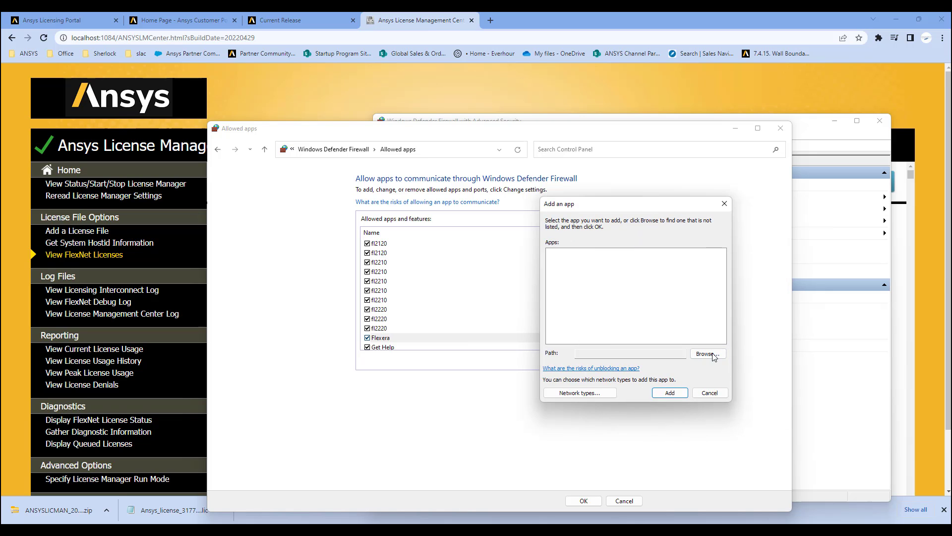
left_click(709, 354)
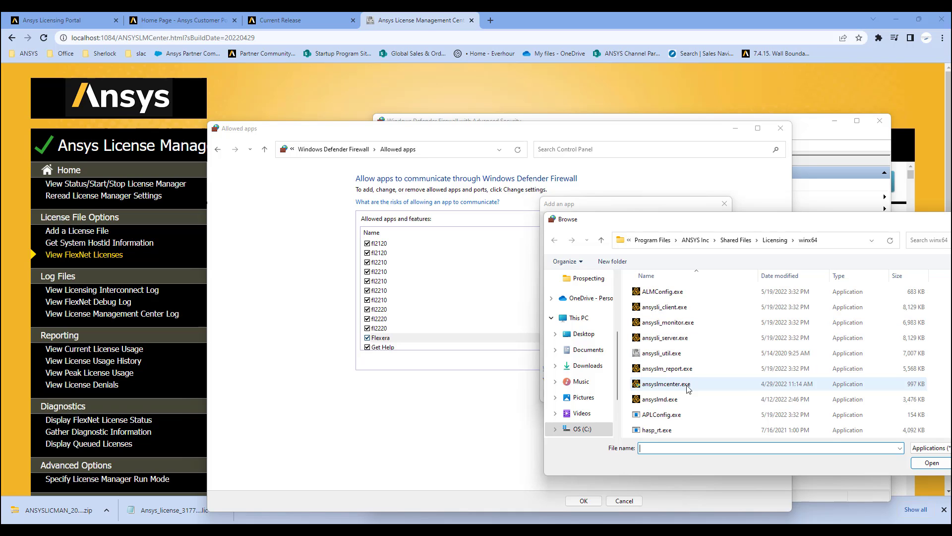
double_click(665, 399)
left_click(671, 394)
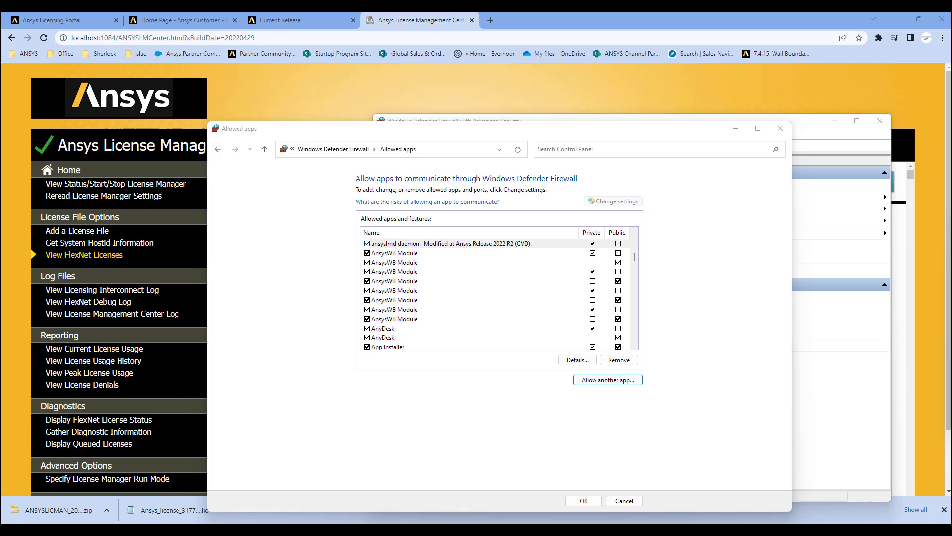
Add ansysli_server.exe from the winx64 licensing folder to the firewall's allowed apps.
left_click(608, 379)
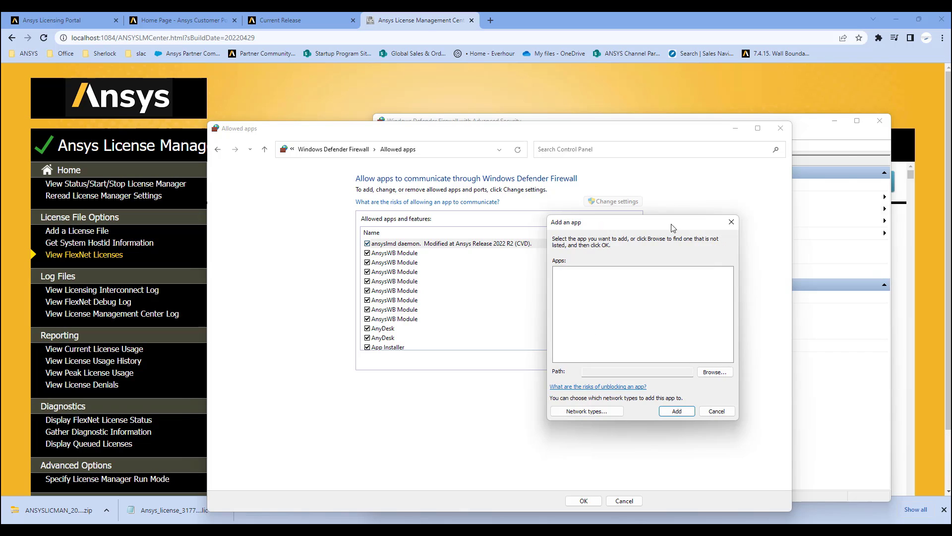
left_click(704, 374)
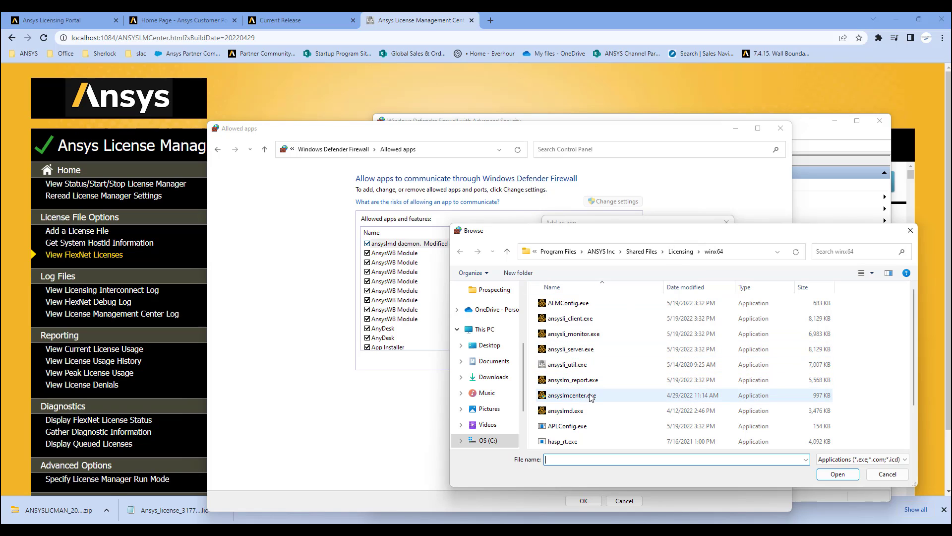
double_click(590, 348)
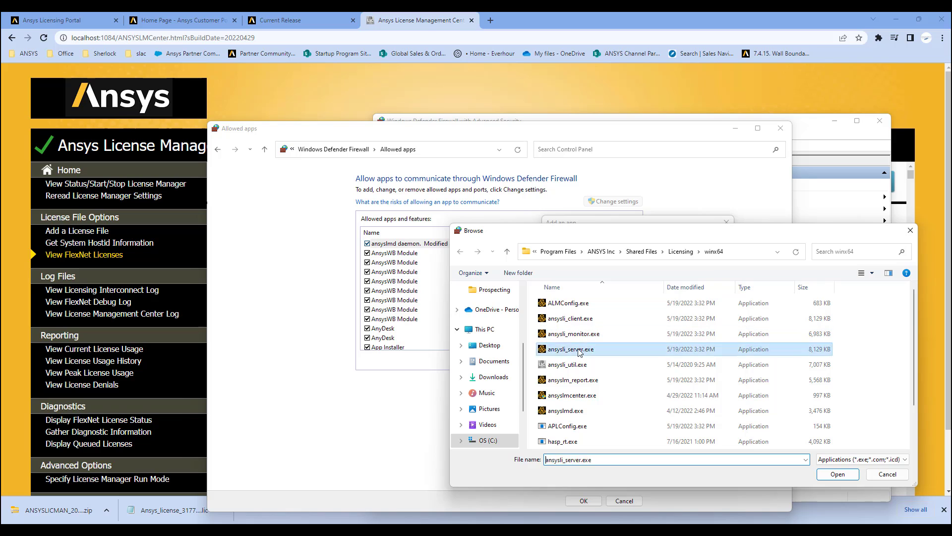
left_click(680, 412)
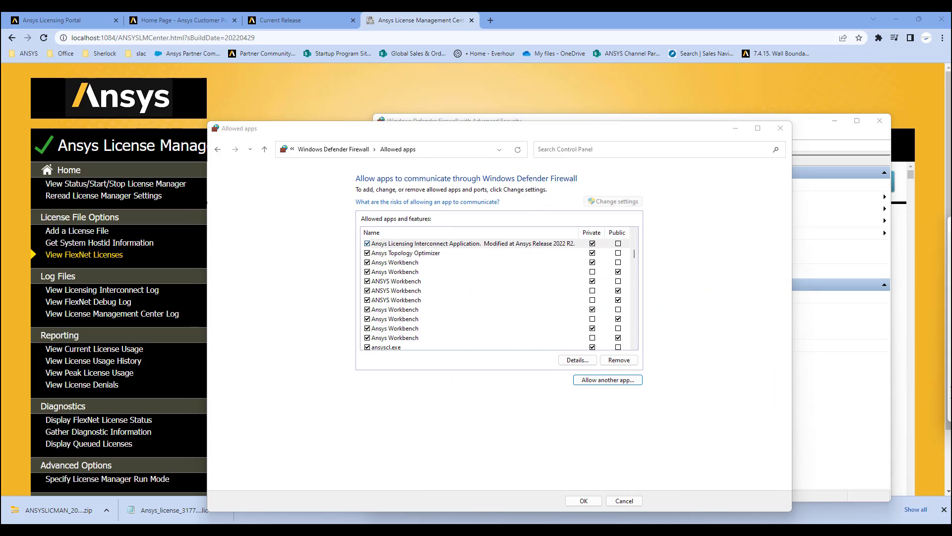
Add ansysli_monitor.exe from the winx64 licensing folder to the firewall's allowed apps and save the list.
left_click(803, 371)
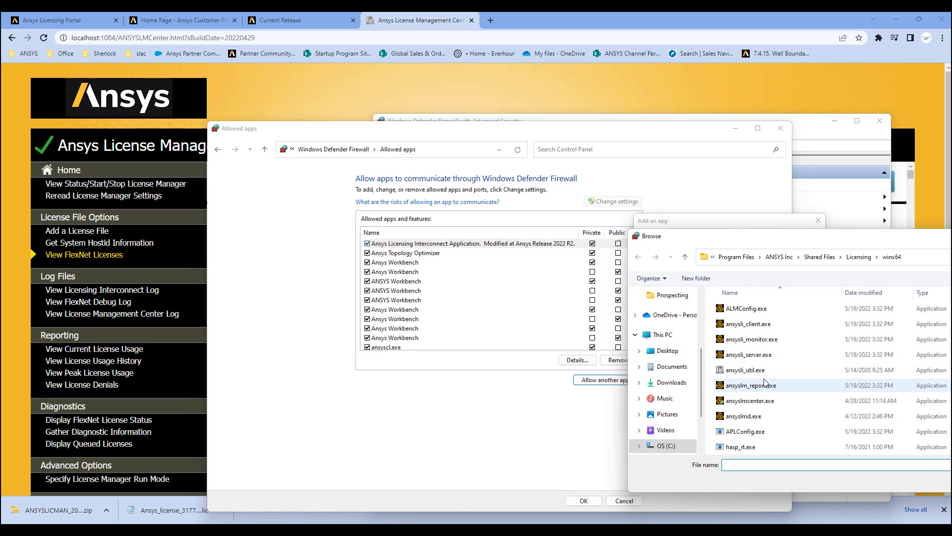
double_click(760, 341)
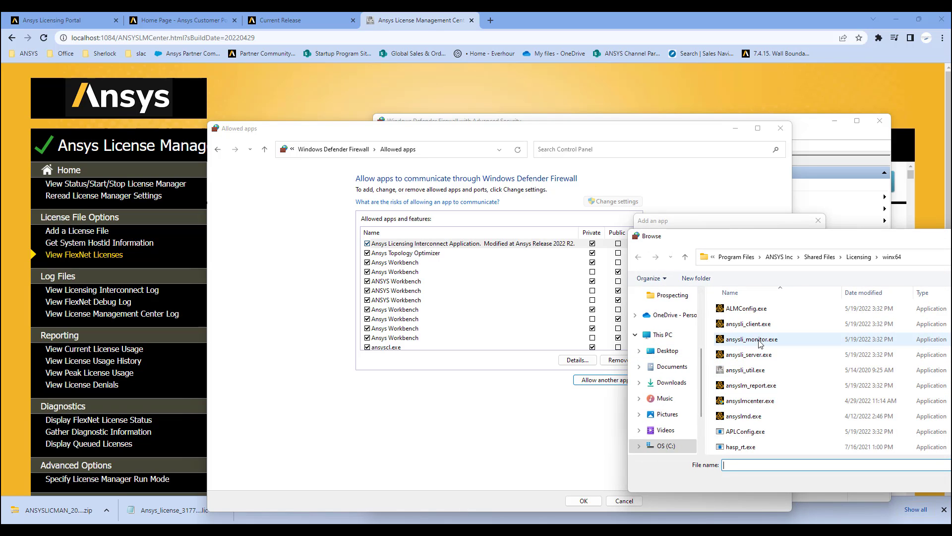
left_click(763, 409)
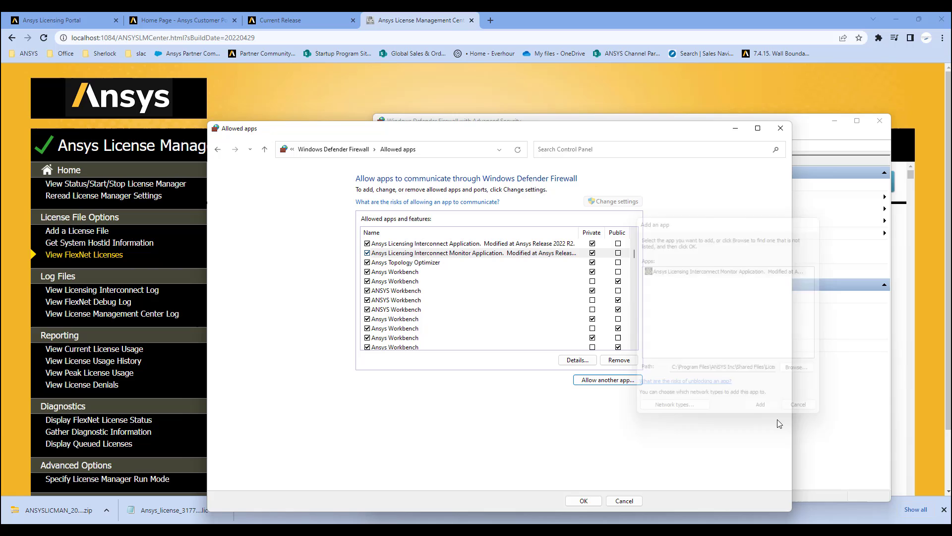
left_click(584, 501)
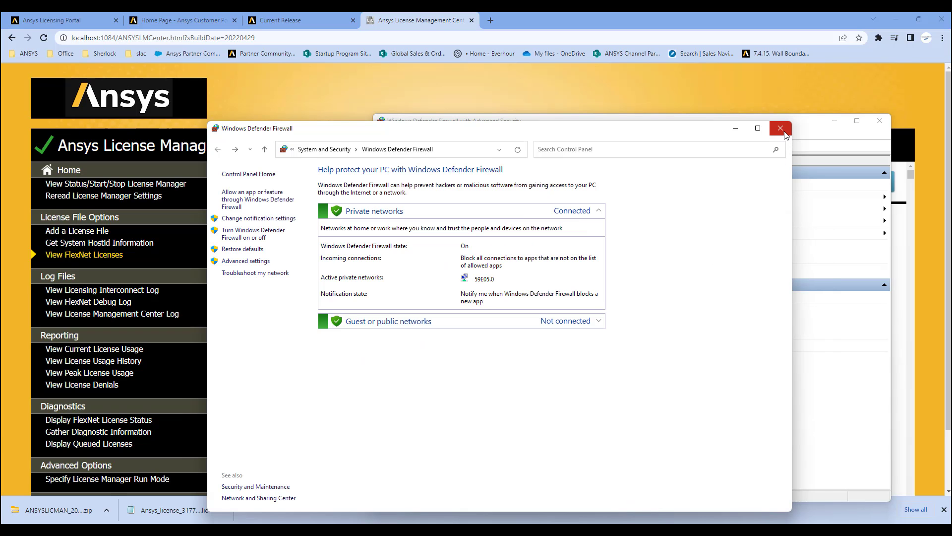
Examine the firewall's advanced outbound and inbound rules, locating the Ansys outbound and Ansys Inbound rules, and close the rules window.
left_click(256, 266)
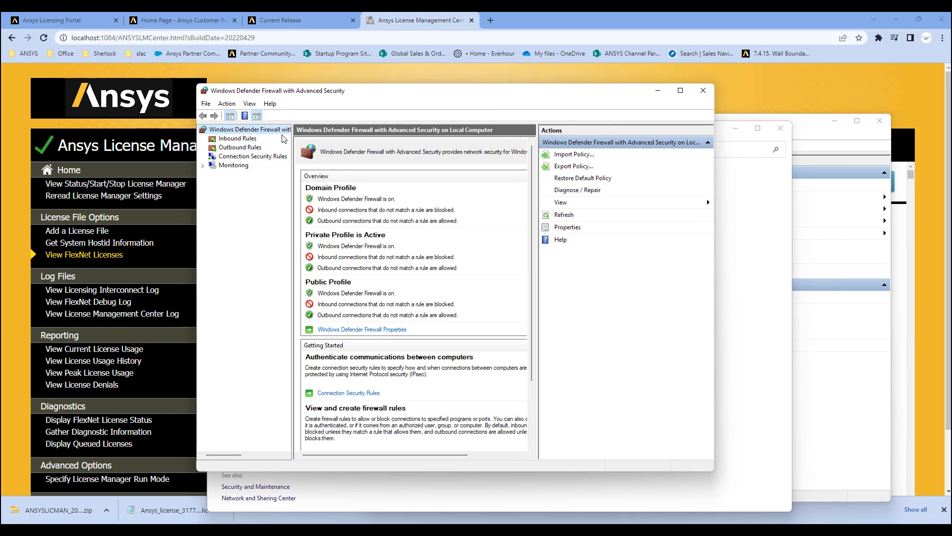
left_click(238, 139)
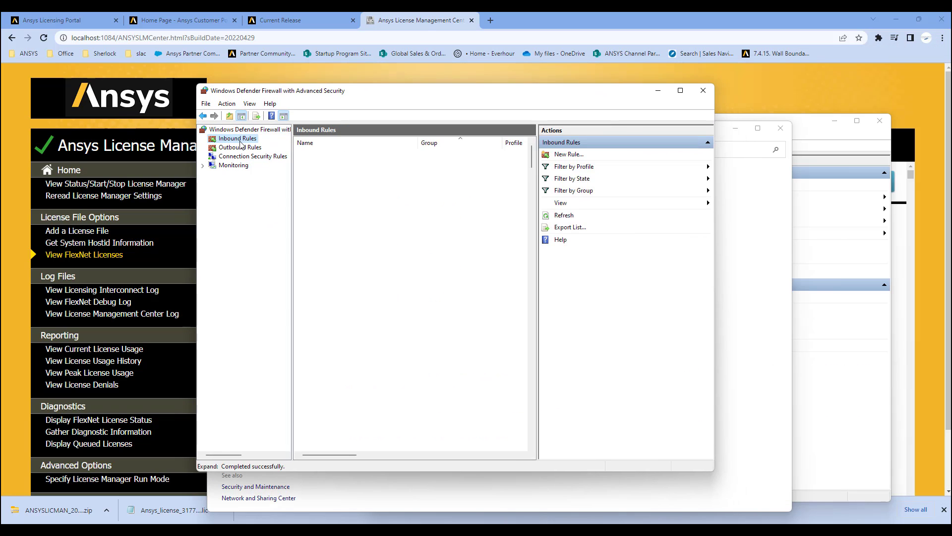
left_click(243, 149)
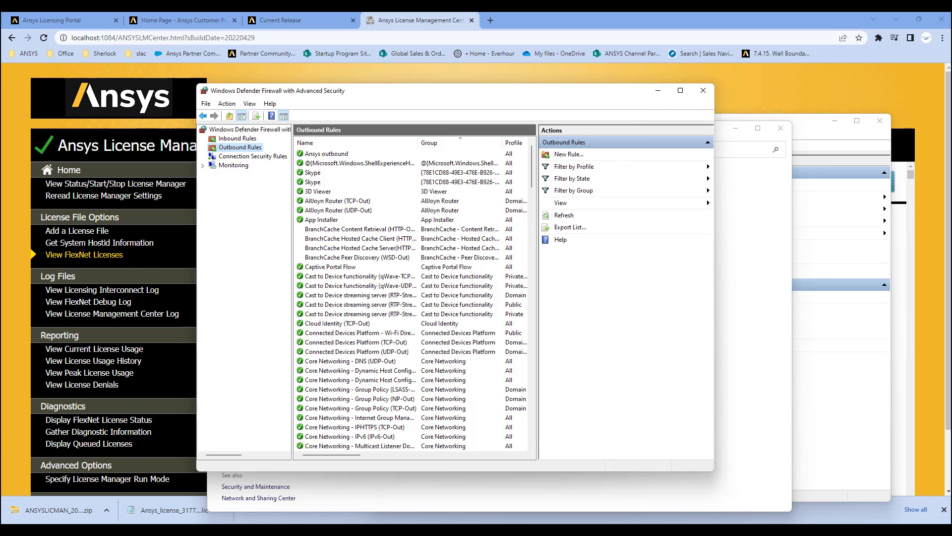
left_click(356, 154)
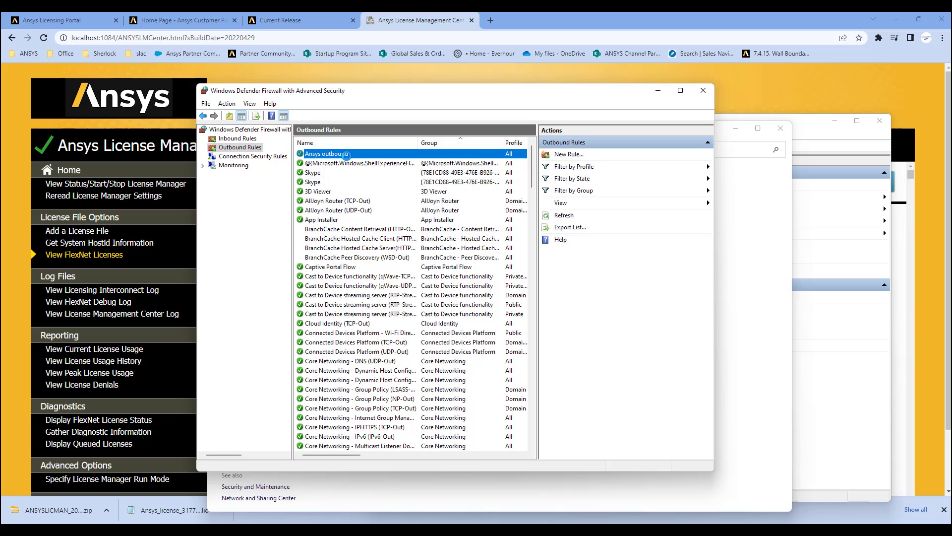
left_click(238, 139)
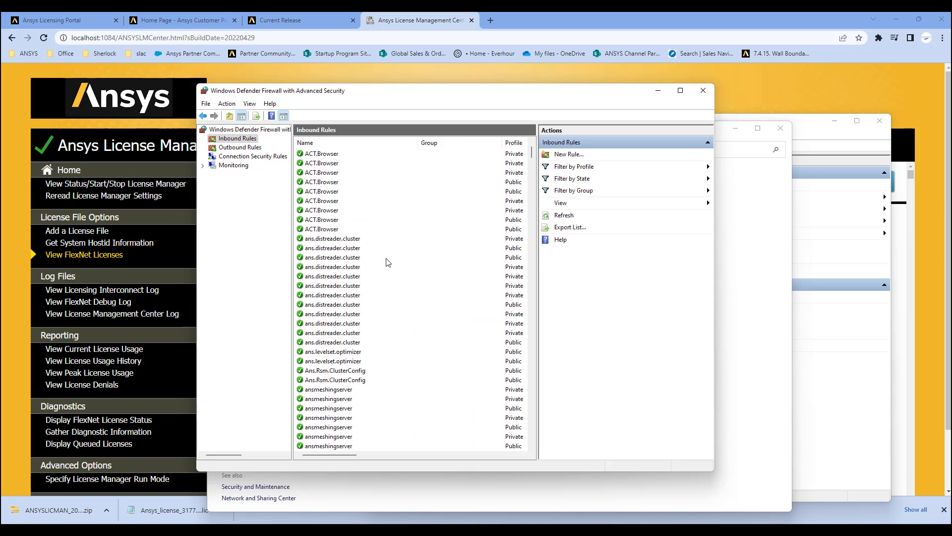
scroll(388, 262, "down", 10)
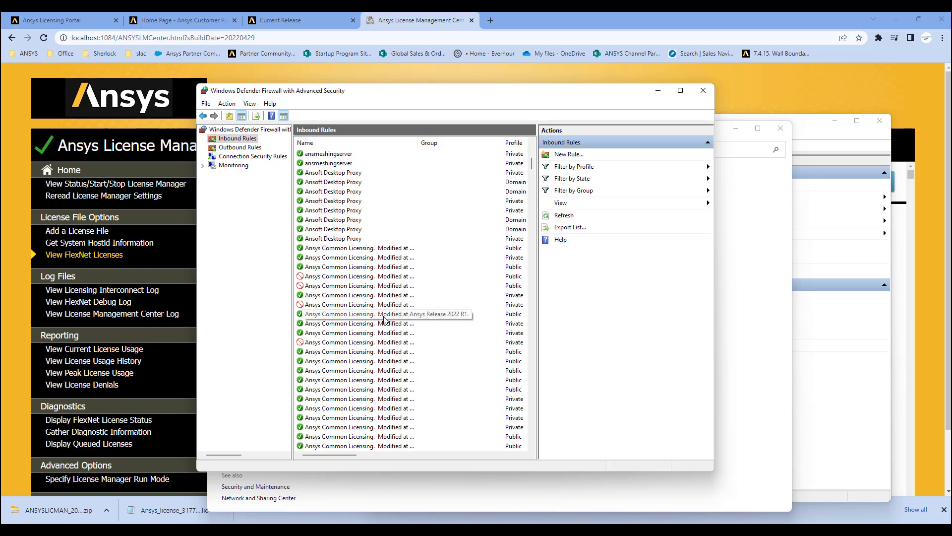
scroll(384, 318, "down", 15)
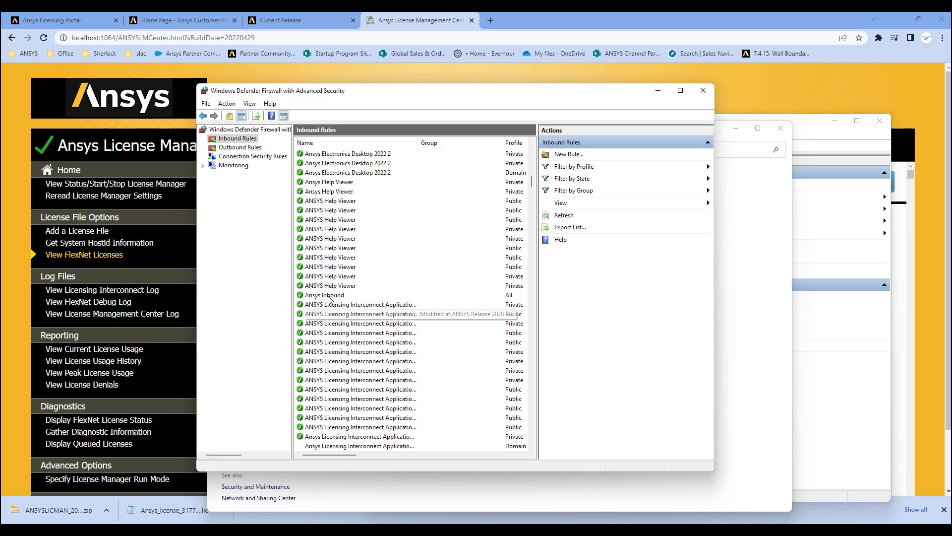
left_click(329, 296)
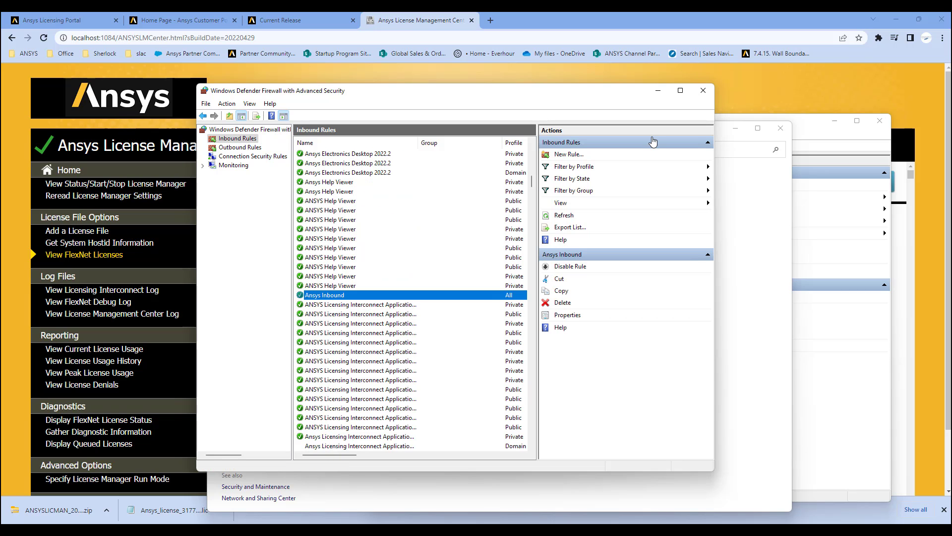
left_click(704, 91)
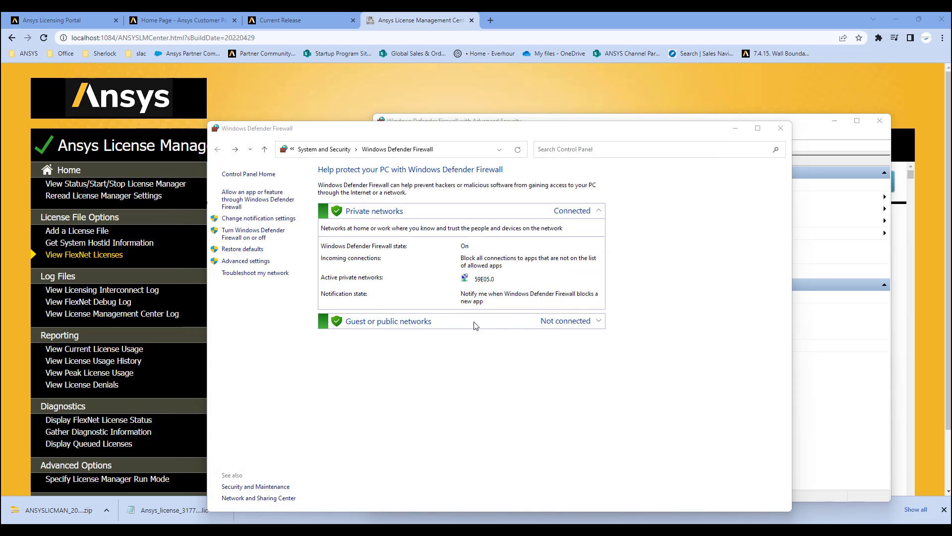
Reopen the apps allowed through Windows Defender Firewall and review the Ansys licensing entries.
left_click(252, 201)
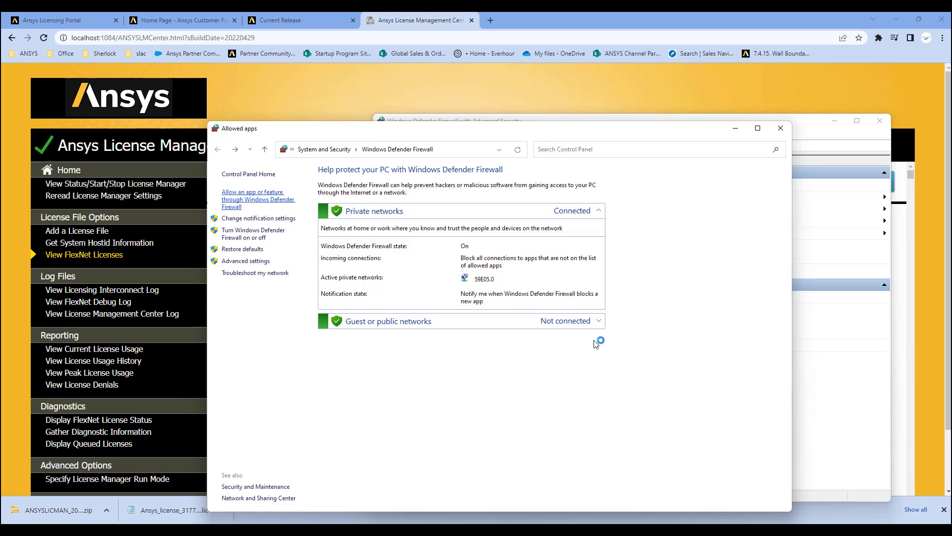
scroll(529, 320, "down", 8)
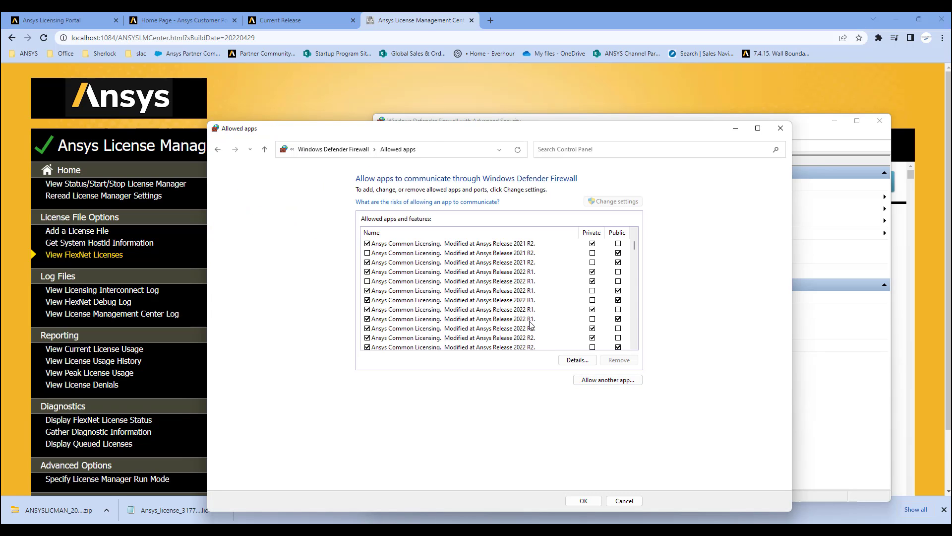